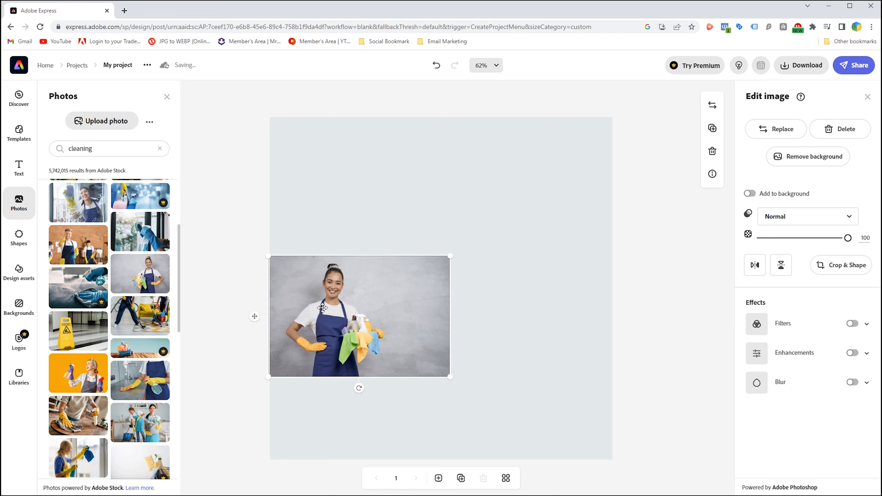
- Crop the cleaning photo into a hexagon shape with the woman centred inside it
{"action": "left_click", "coordinate": [21, 240]}
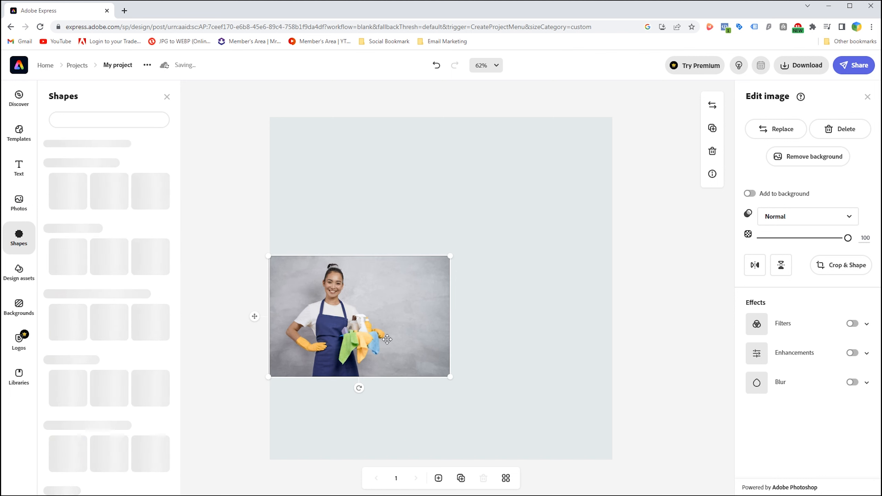
{"action": "left_click", "coordinate": [835, 273]}
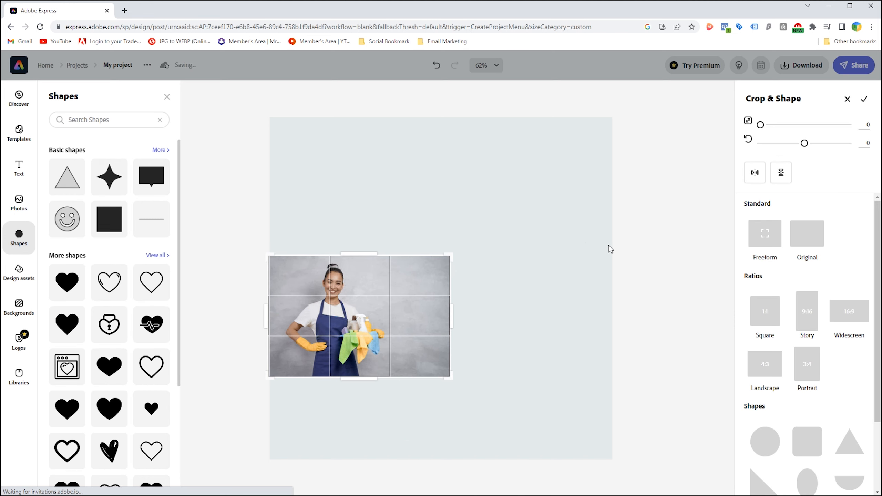
{"action": "scroll", "coordinate": [778, 325], "scroll_direction": "down", "scroll_amount": 3}
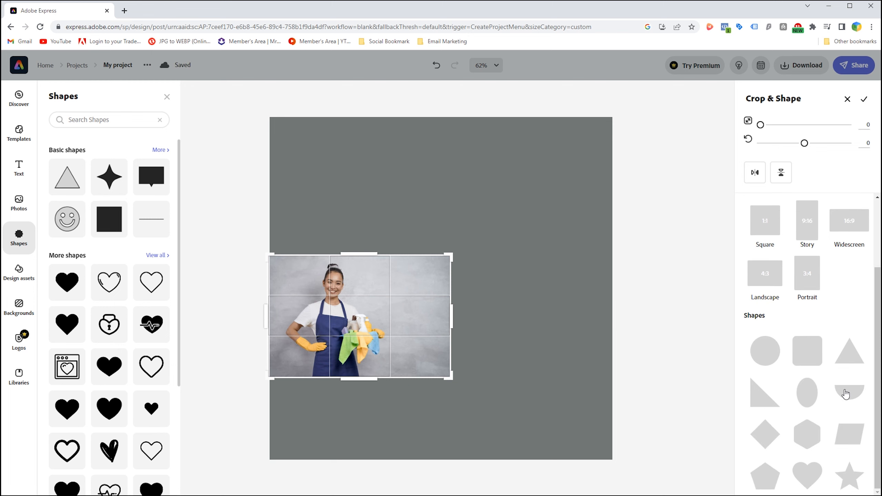
{"action": "left_click", "coordinate": [803, 439]}
{"action": "mouse_move", "coordinate": [376, 300]}
{"action": "left_mouse_down"}
{"action": "mouse_move", "coordinate": [394, 302]}
{"action": "mouse_move", "coordinate": [386, 300]}
{"action": "left_mouse_up"}
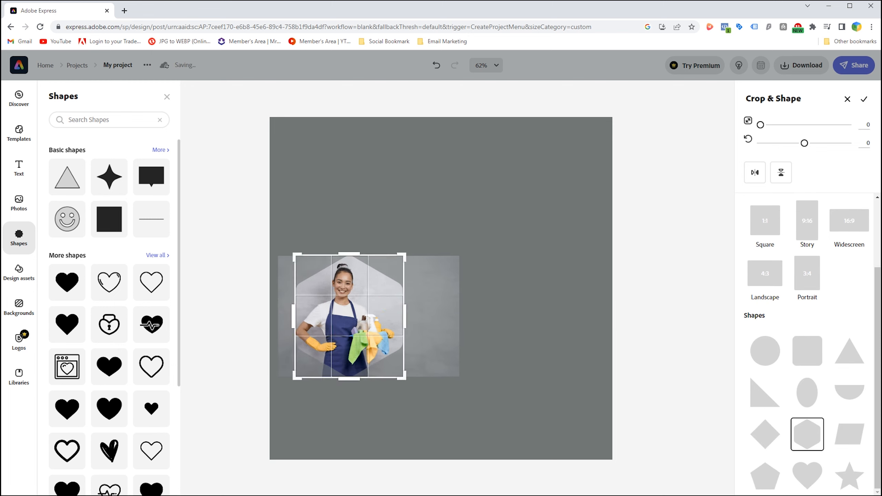
{"action": "left_click", "coordinate": [864, 99]}
- Enlarge the hexagonal photo and place it in the canvas's lower-left area, partly cut off by the left edge
{"action": "left_click_drag", "start_coordinate": [363, 317], "coordinate": [475, 193]}
{"action": "mouse_move", "coordinate": [429, 302]}
{"action": "left_mouse_down"}
{"action": "mouse_move", "coordinate": [419, 338]}
{"action": "mouse_move", "coordinate": [386, 357]}
{"action": "mouse_move", "coordinate": [435, 311]}
{"action": "mouse_move", "coordinate": [423, 309]}
{"action": "mouse_move", "coordinate": [420, 327]}
{"action": "left_mouse_up"}
{"action": "left_click_drag", "start_coordinate": [439, 205], "coordinate": [486, 183]}
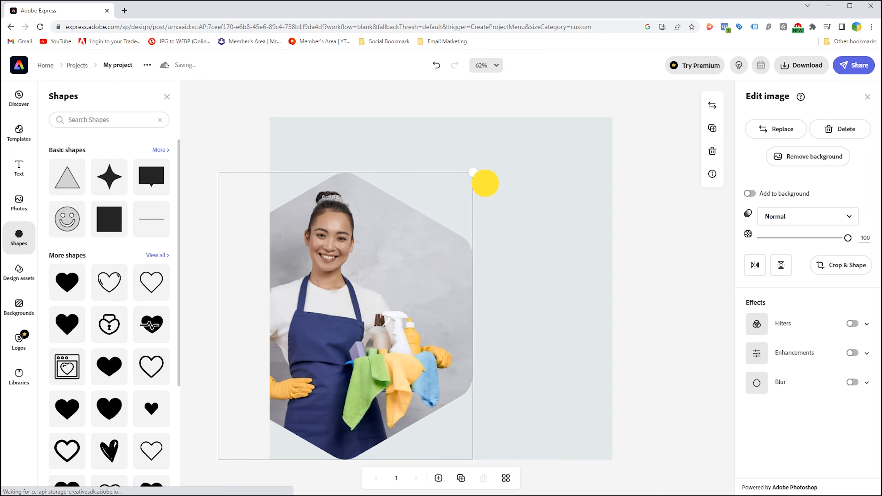
{"action": "left_click_drag", "start_coordinate": [408, 290], "coordinate": [404, 295]}
{"action": "left_click_drag", "start_coordinate": [480, 173], "coordinate": [471, 183]}
{"action": "left_click_drag", "start_coordinate": [401, 298], "coordinate": [407, 299]}
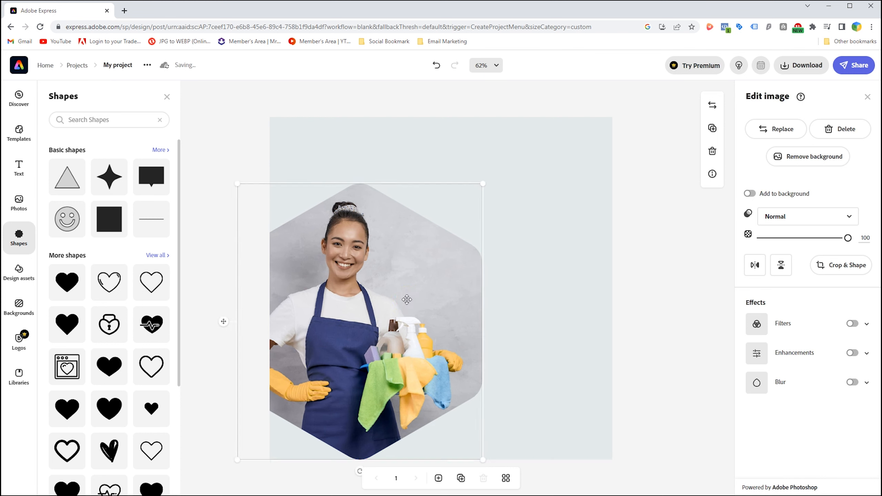
{"action": "left_click", "coordinate": [429, 146]}
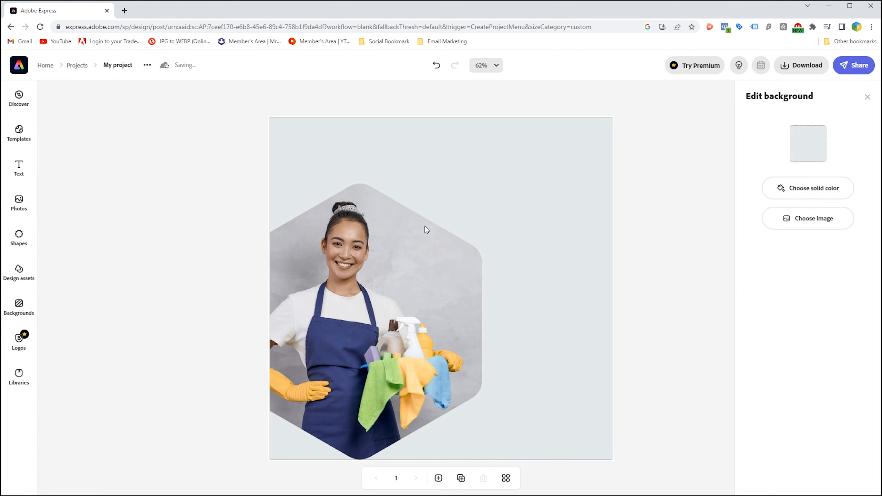
- Duplicate the hexagonal photo and turn the copy solid white with a Duotone filter using #FFFFFF
{"action": "left_click", "coordinate": [370, 248]}
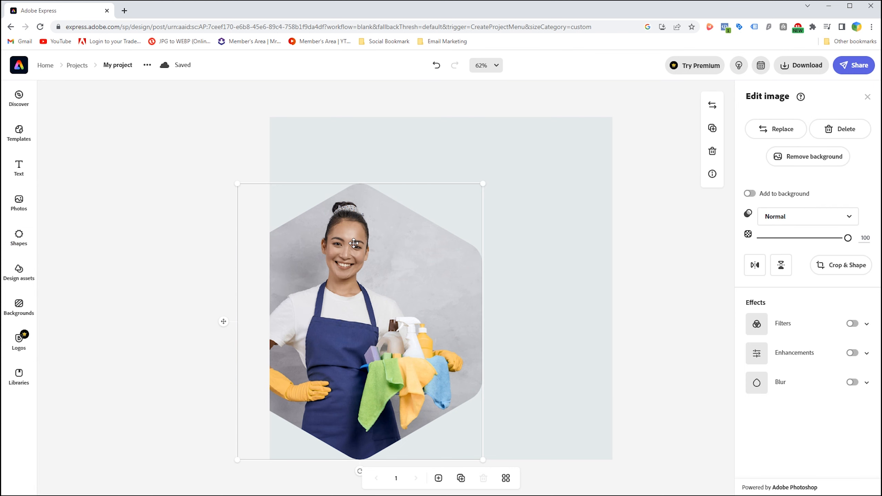
{"action": "left_click_drag", "start_coordinate": [361, 275], "coordinate": [386, 270]}
{"action": "left_click", "coordinate": [851, 323]}
{"action": "left_click", "coordinate": [777, 429]}
{"action": "left_click", "coordinate": [743, 319]}
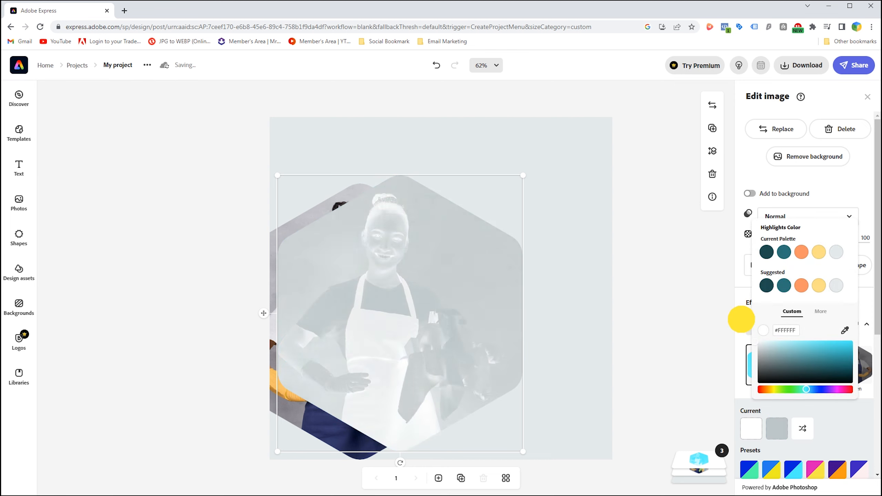
{"action": "left_click", "coordinate": [472, 198]}
- Send the white hexagon behind the photo, then align and resize it to form an even white outline
{"action": "left_click_drag", "start_coordinate": [457, 251], "coordinate": [420, 258]}
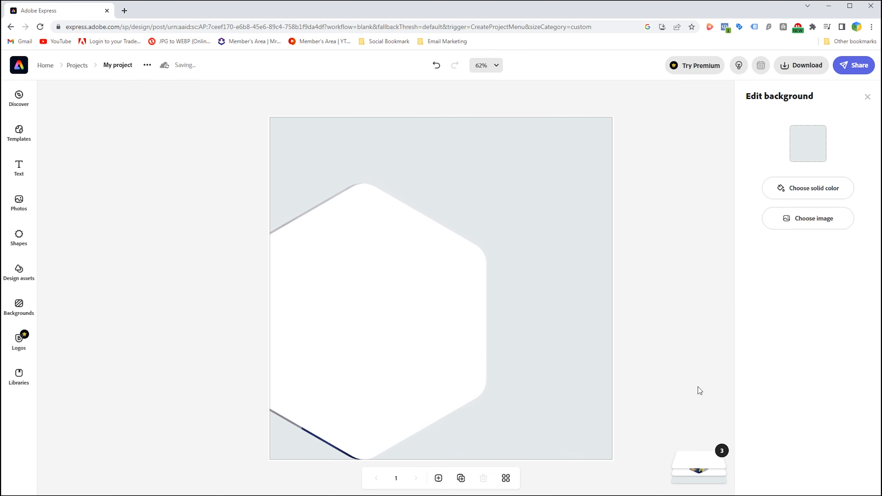
{"action": "left_click", "coordinate": [698, 441]}
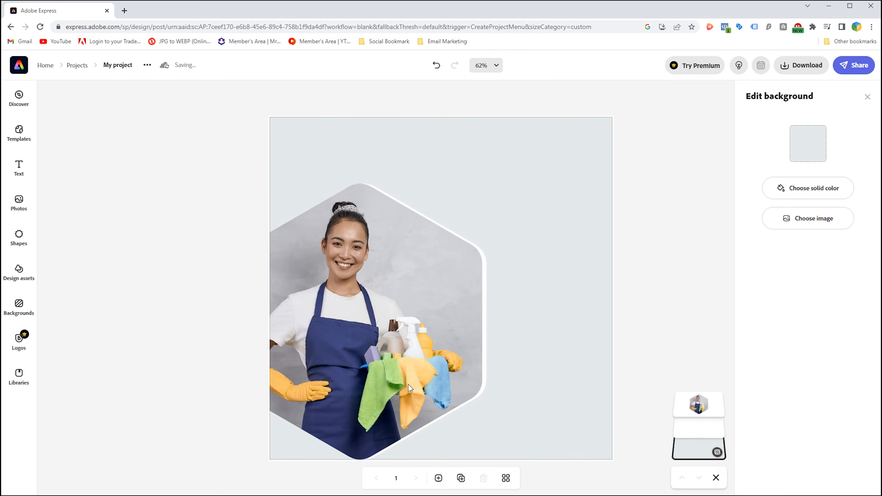
{"action": "left_click", "coordinate": [481, 195]}
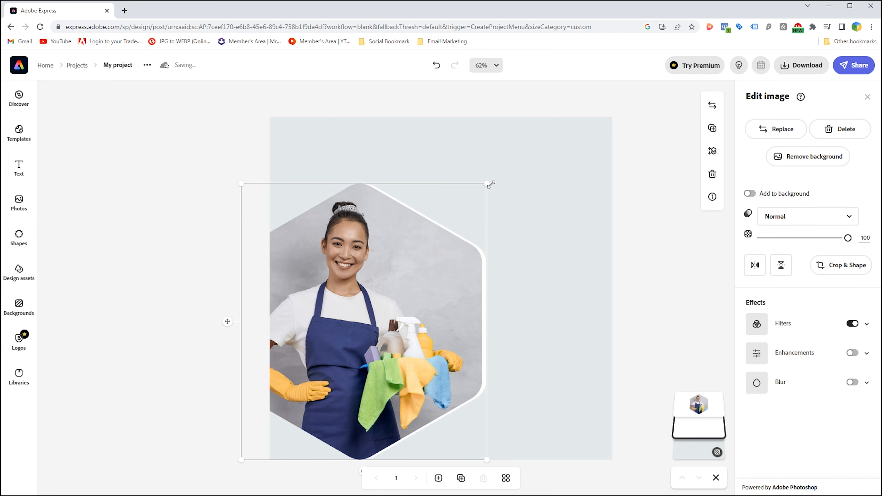
{"action": "left_click_drag", "start_coordinate": [490, 185], "coordinate": [430, 208]}
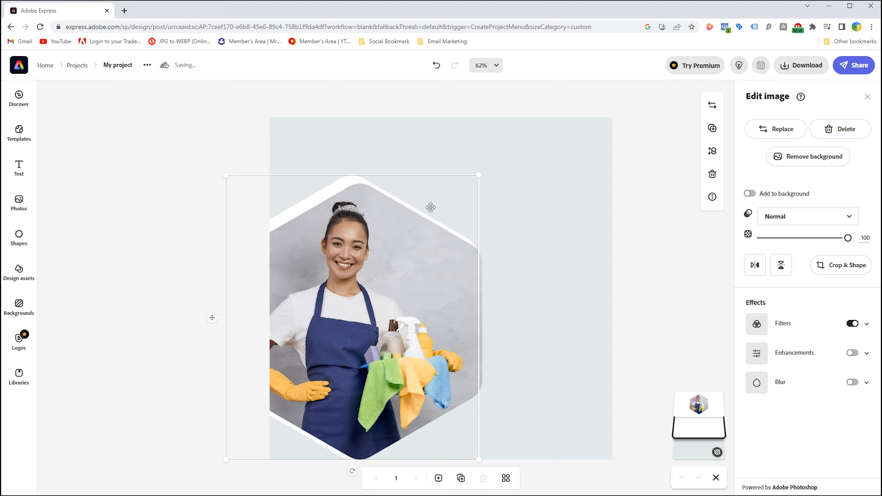
{"action": "left_click_drag", "start_coordinate": [358, 177], "coordinate": [369, 179]}
{"action": "left_click_drag", "start_coordinate": [487, 181], "coordinate": [488, 179]}
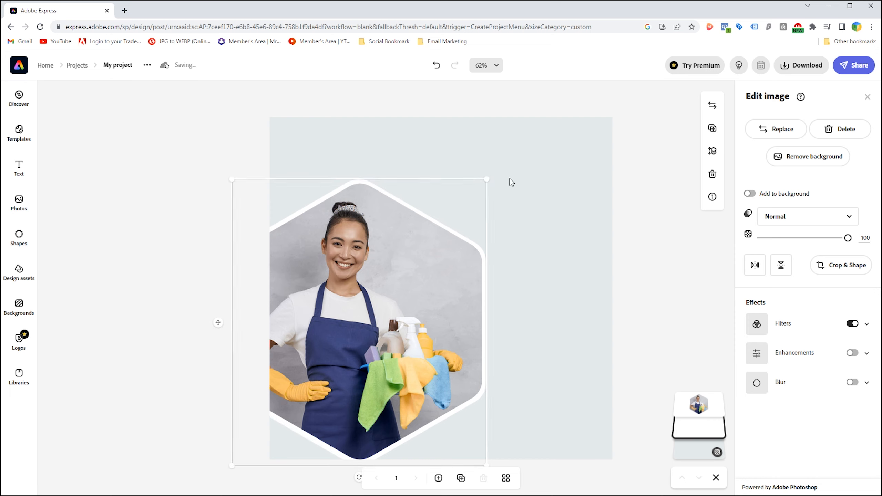
{"action": "left_click", "coordinate": [526, 185]}
{"action": "left_click", "coordinate": [665, 232]}
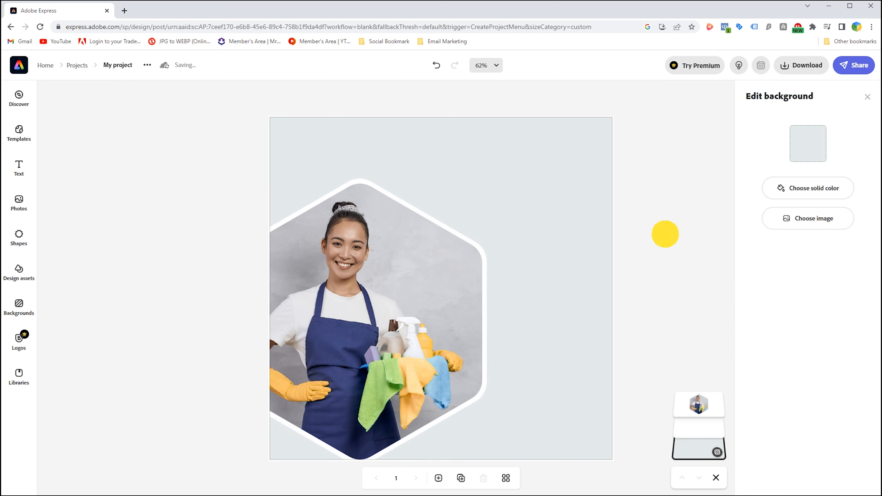
- Duplicate the white outline hexagon, then shrink the copy and move it to the canvas's upper-left corner
{"action": "left_click", "coordinate": [420, 277]}
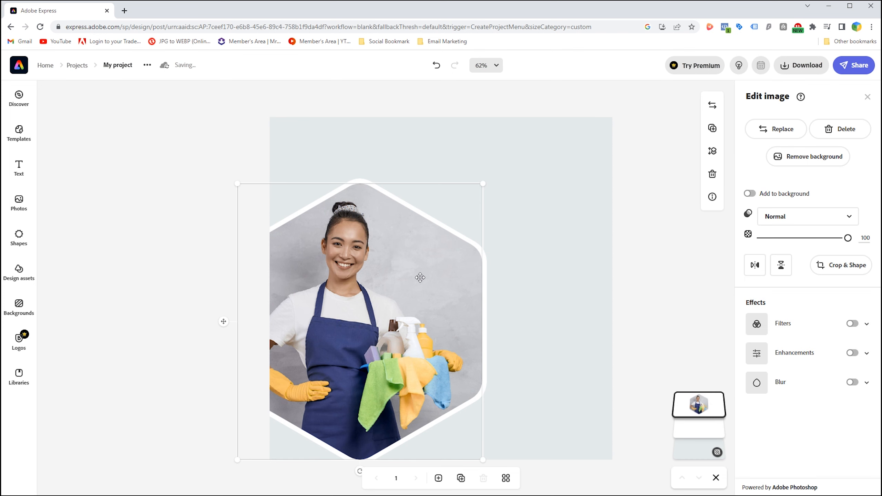
{"action": "left_click", "coordinate": [705, 429]}
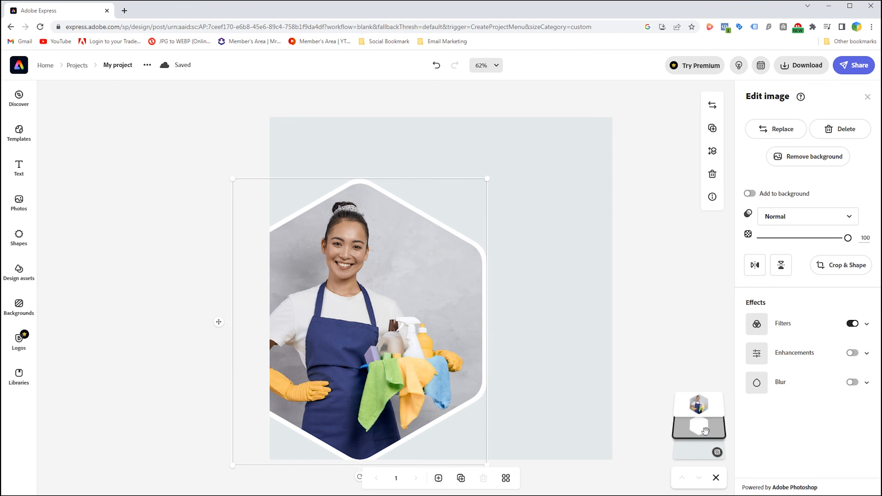
{"action": "key", "text": "ctrl+d"}
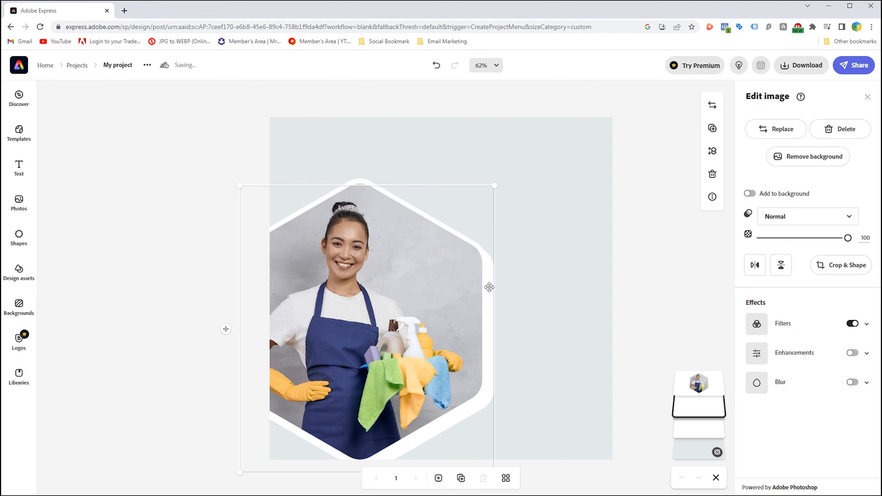
{"action": "left_click_drag", "start_coordinate": [556, 133], "coordinate": [496, 179]}
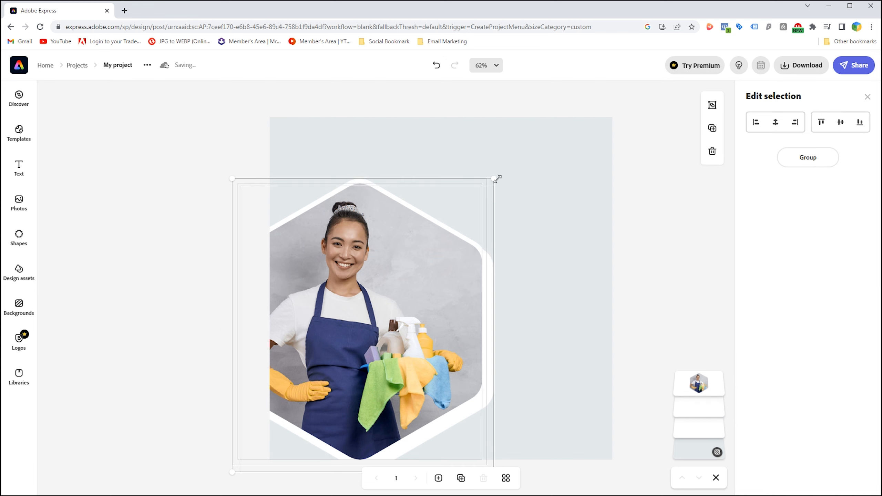
{"action": "left_click", "coordinate": [528, 249]}
{"action": "left_click", "coordinate": [682, 403]}
{"action": "left_click_drag", "start_coordinate": [490, 278], "coordinate": [528, 178]}
{"action": "left_click_drag", "start_coordinate": [547, 378], "coordinate": [409, 211]}
{"action": "left_click_drag", "start_coordinate": [374, 145], "coordinate": [325, 157]}
- Bring the copied white hexagon in front of the photo and position it over the photo's top edge
{"action": "left_click_drag", "start_coordinate": [698, 407], "coordinate": [699, 382]}
{"action": "left_click", "coordinate": [345, 235]}
{"action": "left_click_drag", "start_coordinate": [344, 234], "coordinate": [363, 170]}
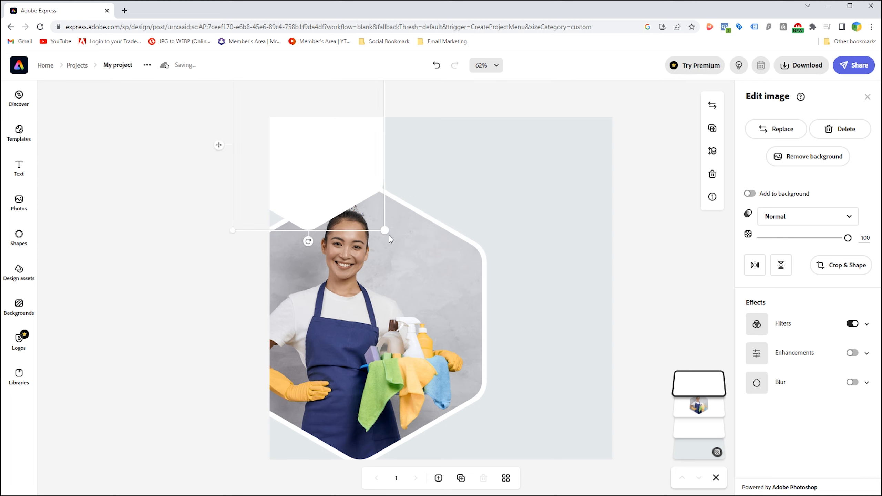
- Shift the photo and its white outline slightly down, and slightly enlarge the white hexagon in the upper-left corner
{"action": "left_click_drag", "start_coordinate": [525, 329], "coordinate": [403, 360]}
{"action": "left_click_drag", "start_coordinate": [422, 343], "coordinate": [420, 358]}
{"action": "left_click", "coordinate": [359, 176]}
{"action": "left_click_drag", "start_coordinate": [384, 230], "coordinate": [390, 236]}
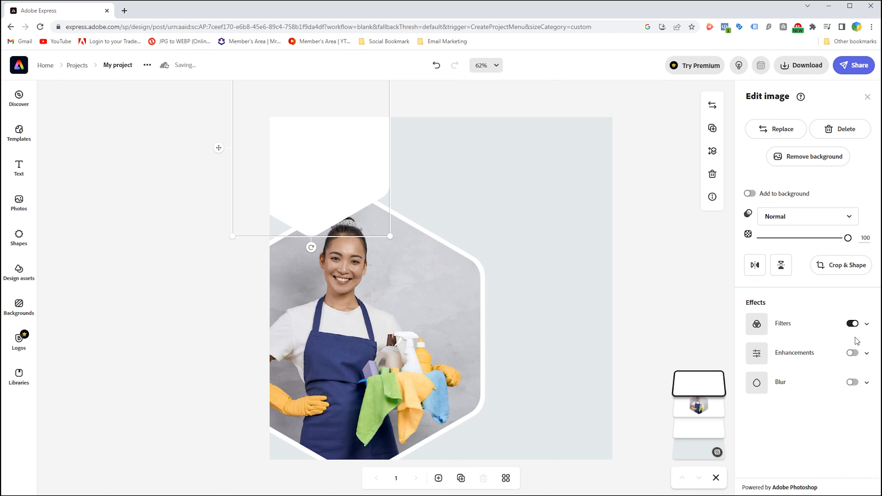
- Recolour the upper-left hexagon navy by sampling the apron for its Duotone shadows (#414781) and highlights (#3F447C)
{"action": "left_click", "coordinate": [866, 325]}
{"action": "scroll", "coordinate": [782, 413], "scroll_direction": "down", "scroll_amount": 3}
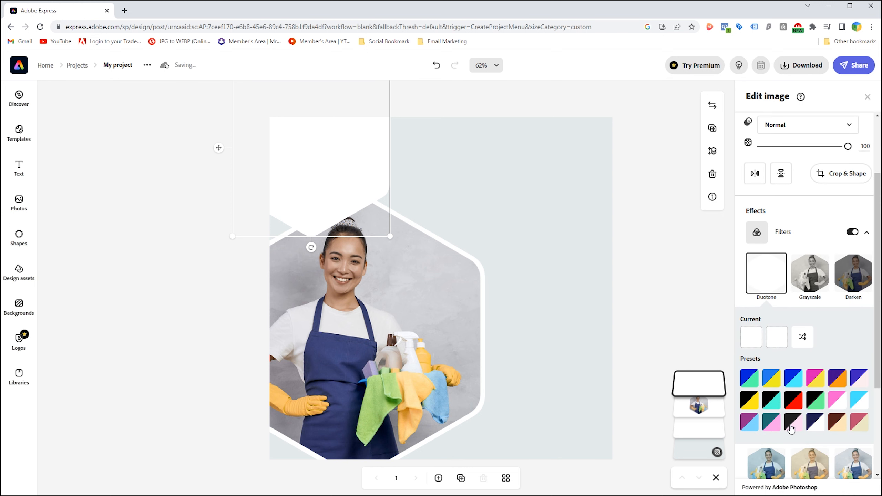
{"action": "left_click", "coordinate": [859, 378]}
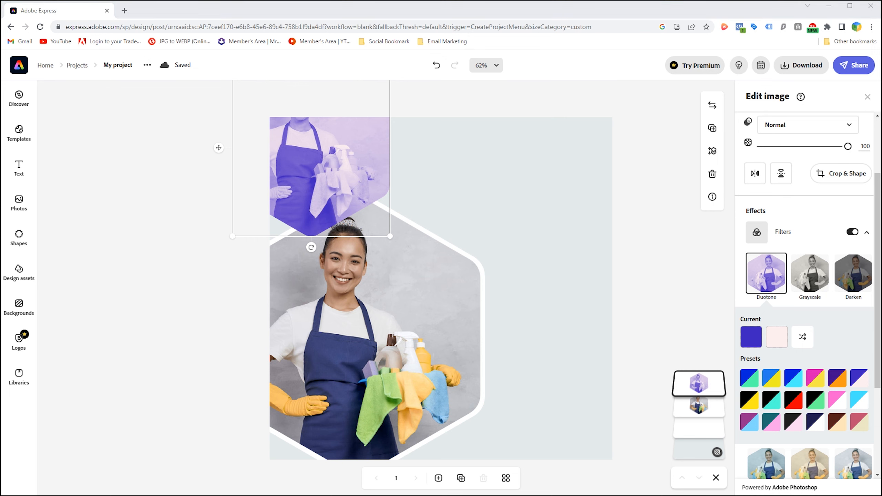
{"action": "left_click", "coordinate": [751, 336]}
{"action": "left_click", "coordinate": [844, 238]}
{"action": "left_click", "coordinate": [326, 352]}
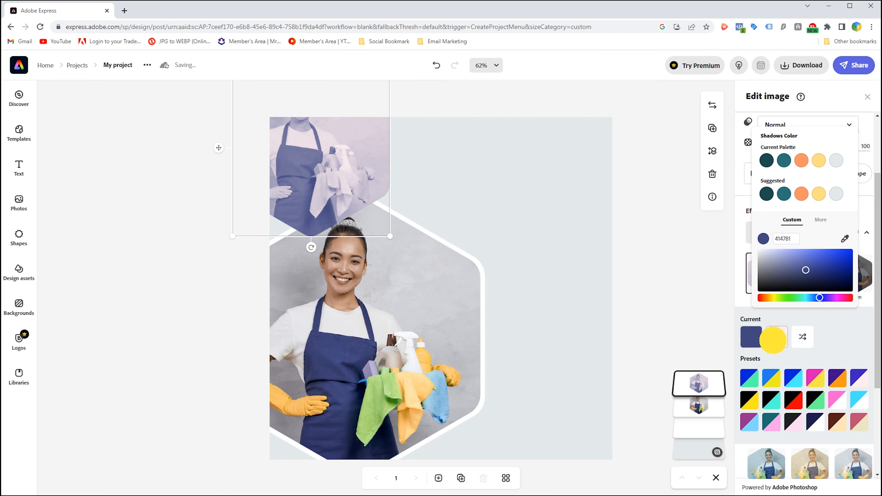
{"action": "left_click", "coordinate": [774, 338]}
{"action": "left_click", "coordinate": [845, 239]}
{"action": "left_click", "coordinate": [322, 351]}
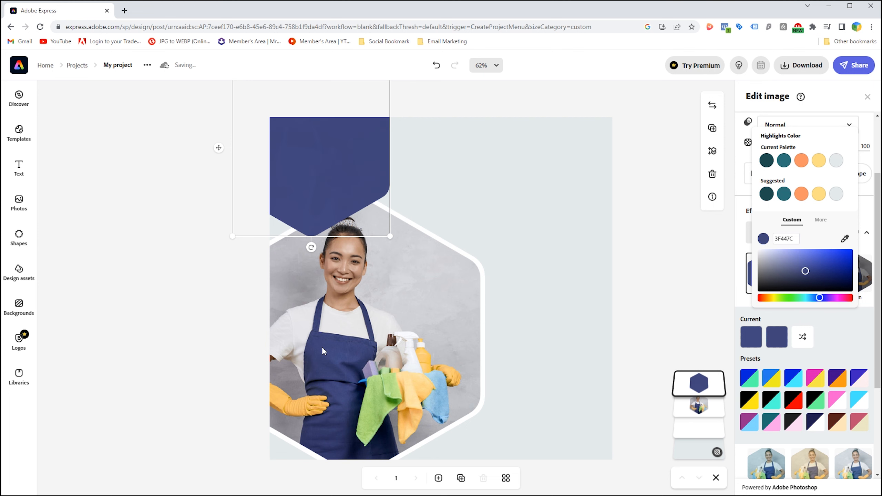
{"action": "left_click", "coordinate": [678, 192]}
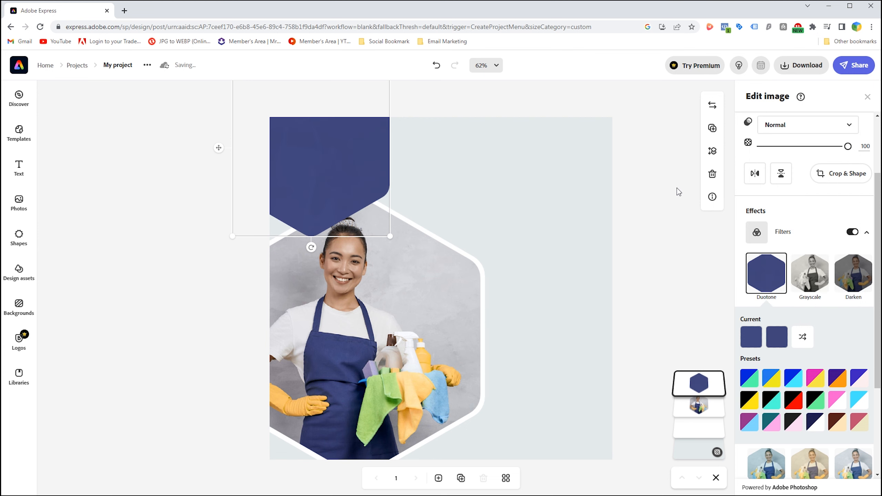
- Change the navy hexagon's blend mode so the photo and outline show through where they overlap
{"action": "left_click", "coordinate": [806, 133]}
{"action": "left_click", "coordinate": [786, 162]}
{"action": "left_click", "coordinate": [453, 176]}
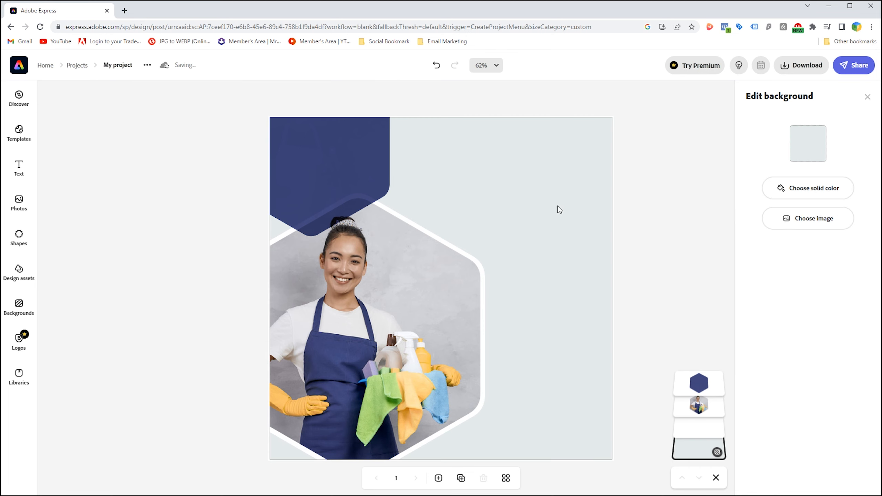
{"action": "left_click", "coordinate": [680, 199]}
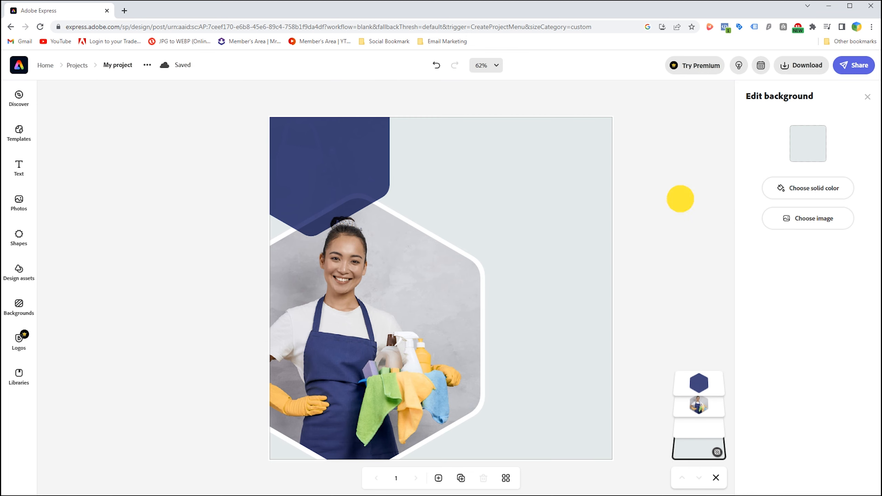
{"action": "left_click", "coordinate": [226, 175]}
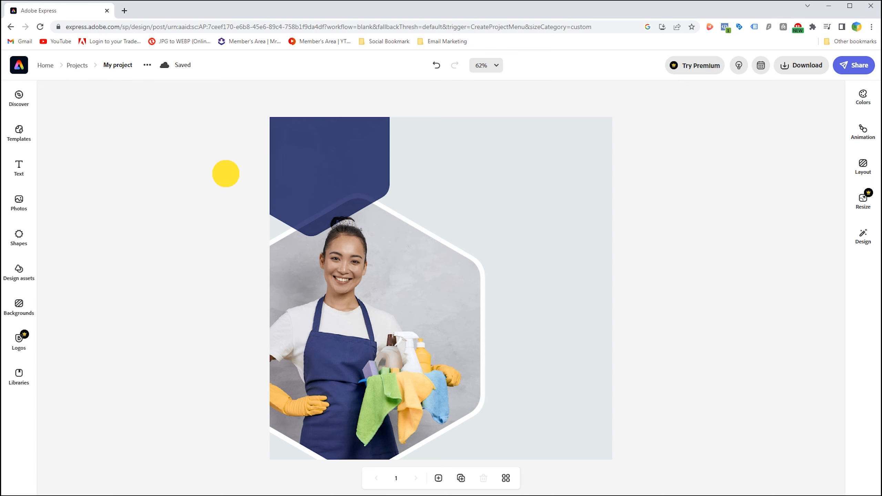
{"action": "left_click", "coordinate": [19, 271]}
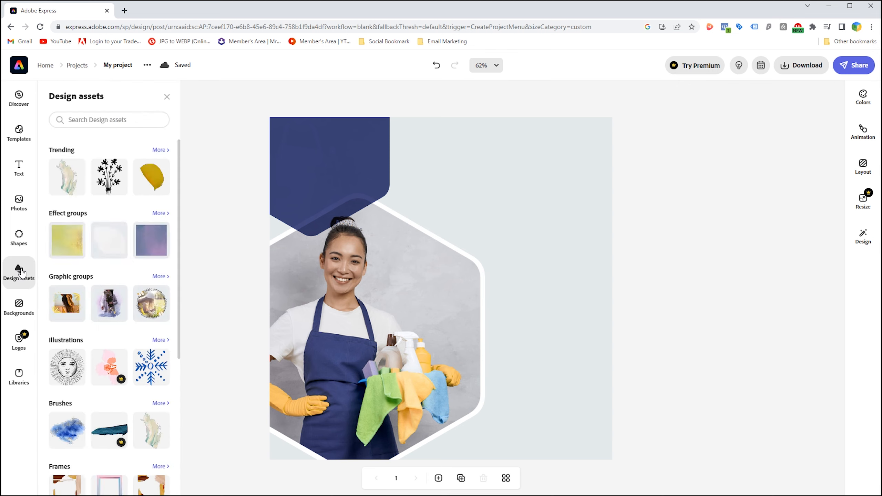
{"action": "scroll", "coordinate": [87, 307], "scroll_direction": "down", "scroll_amount": 8}
{"action": "scroll", "coordinate": [87, 306], "scroll_direction": "up", "scroll_amount": 5}
- Add a solid square from the basic shapes, shrink it and place it just beside the navy hexagon
{"action": "left_click", "coordinate": [18, 236]}
{"action": "left_click", "coordinate": [67, 177]}
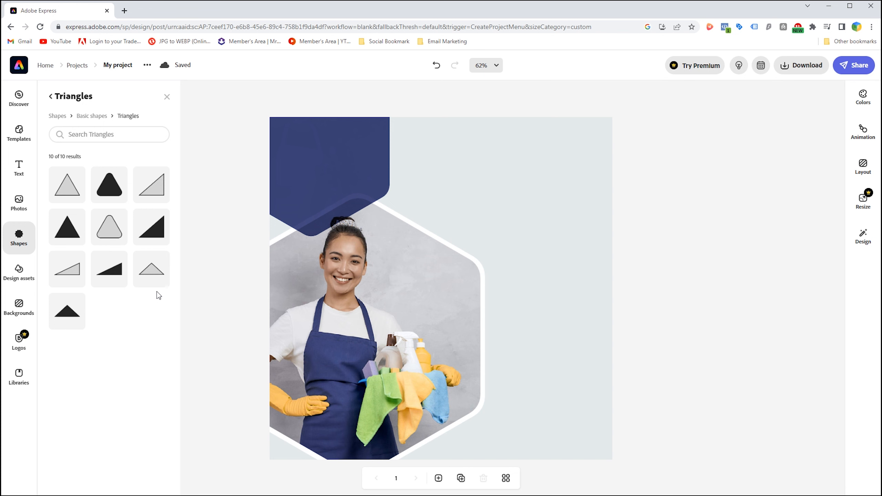
{"action": "left_click", "coordinate": [51, 97]}
{"action": "left_click", "coordinate": [75, 240]}
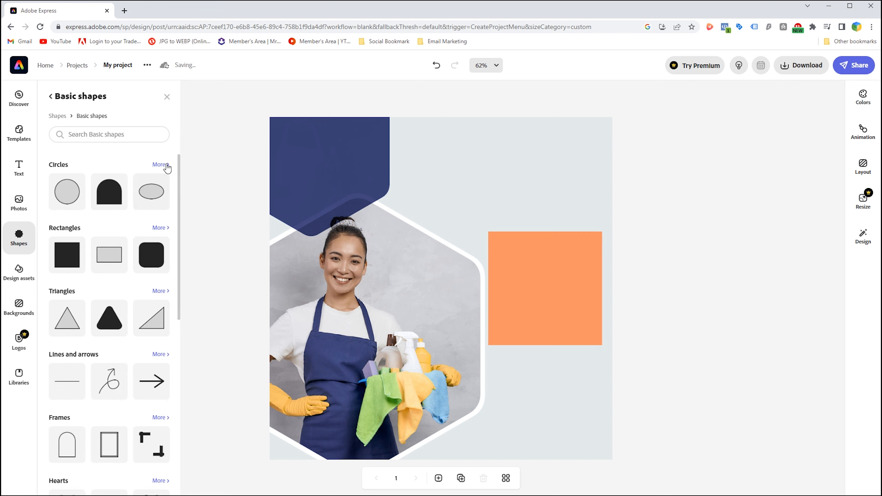
{"action": "left_click_drag", "start_coordinate": [526, 299], "coordinate": [503, 225]}
{"action": "left_click_drag", "start_coordinate": [519, 264], "coordinate": [426, 172]}
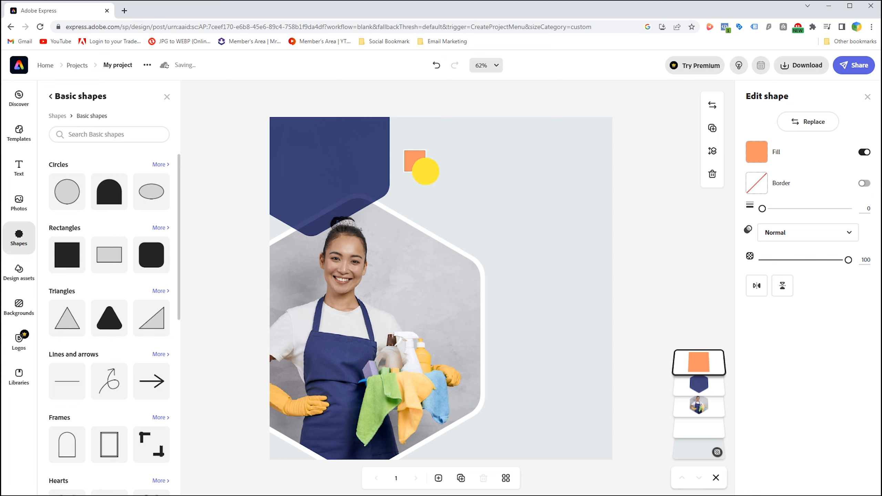
- Remove the small square's fill and give it a white border
{"action": "left_click", "coordinate": [756, 151]}
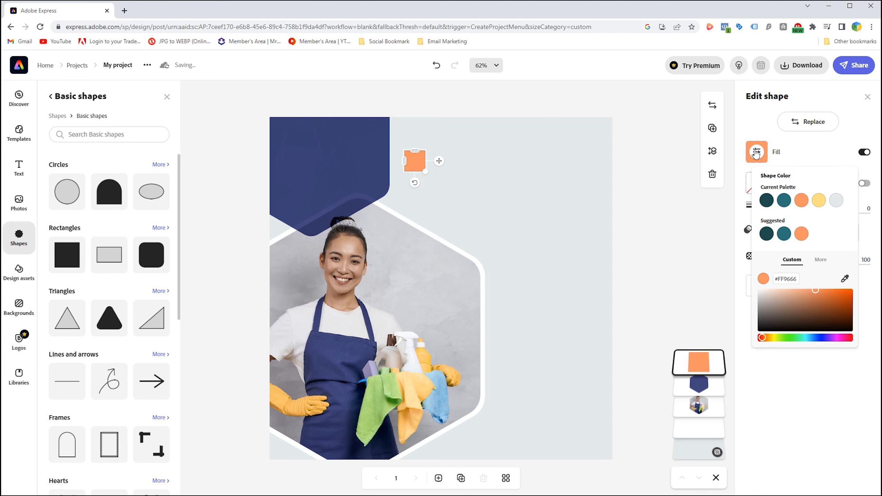
{"action": "left_click", "coordinate": [864, 152]}
{"action": "left_click", "coordinate": [757, 183]}
{"action": "left_click", "coordinate": [784, 334]}
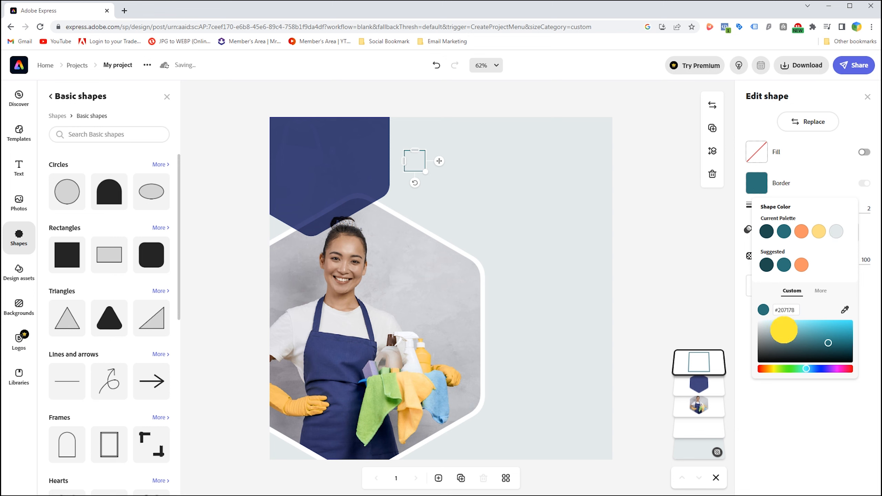
- Place the outlined square as a small diamond in the navy hexagon's upper-left area and duplicate it so the two overlap as a logo mark
{"action": "mouse_move", "coordinate": [414, 155]}
{"action": "left_mouse_down"}
{"action": "mouse_move", "coordinate": [307, 146]}
{"action": "mouse_move", "coordinate": [305, 168]}
{"action": "mouse_move", "coordinate": [295, 162]}
{"action": "mouse_move", "coordinate": [311, 165]}
{"action": "mouse_move", "coordinate": [329, 141]}
{"action": "mouse_move", "coordinate": [294, 144]}
{"action": "left_mouse_up"}
{"action": "key", "text": "ctrl+d"}
{"action": "left_click", "coordinate": [305, 143], "text": "shift"}
{"action": "left_click", "coordinate": [490, 163]}
{"action": "left_click", "coordinate": [301, 149]}
{"action": "left_click", "coordinate": [328, 142]}
- Add a text box reading "YOUR LOGO" on two lines in the empty area beside the navy hexagon
{"action": "left_click", "coordinate": [18, 165]}
{"action": "left_click", "coordinate": [109, 121]}
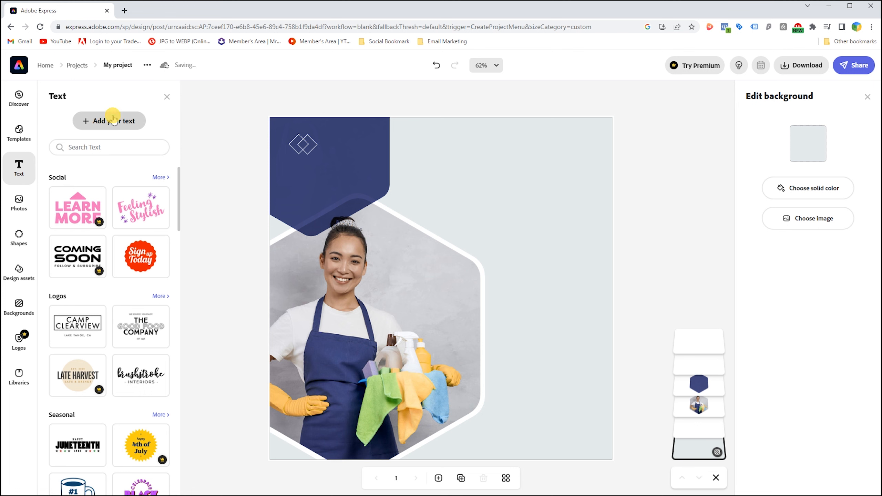
{"action": "left_click_drag", "start_coordinate": [529, 241], "coordinate": [516, 188]}
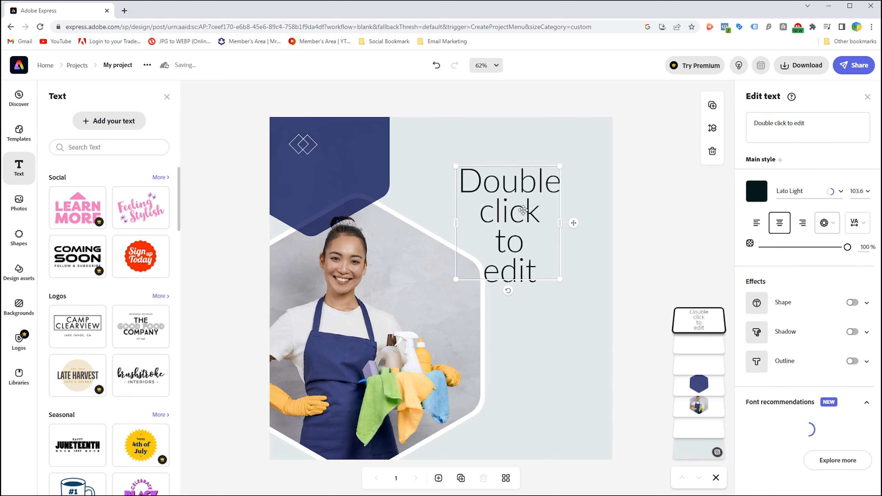
{"action": "left_click", "coordinate": [816, 119]}
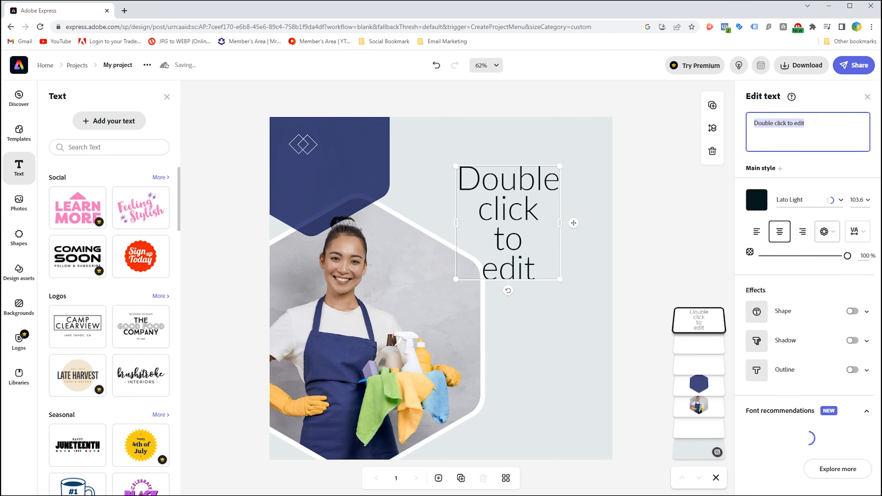
{"action": "type", "text": "YOUR"}
{"action": "key", "text": "Return"}
{"action": "type", "text": "LOGO"}
- Set the "YOUR LOGO" text to Lato Bold
{"action": "left_click", "coordinate": [864, 195]}
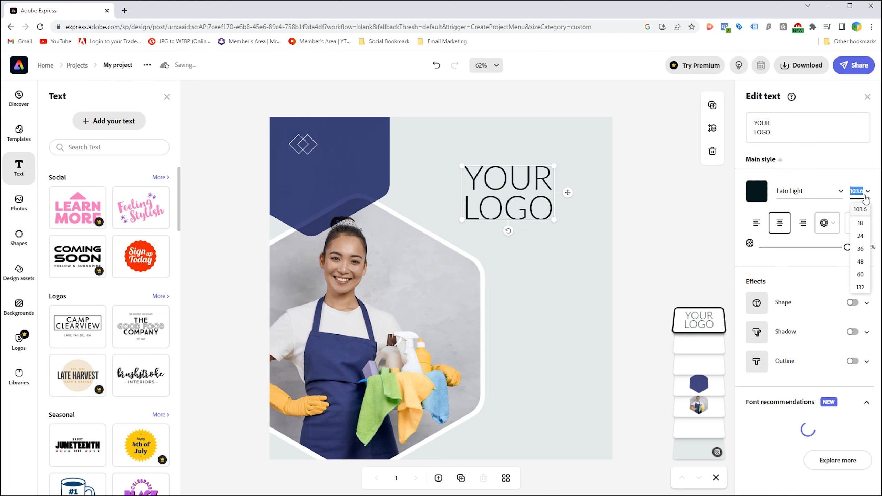
{"action": "left_click", "coordinate": [833, 191]}
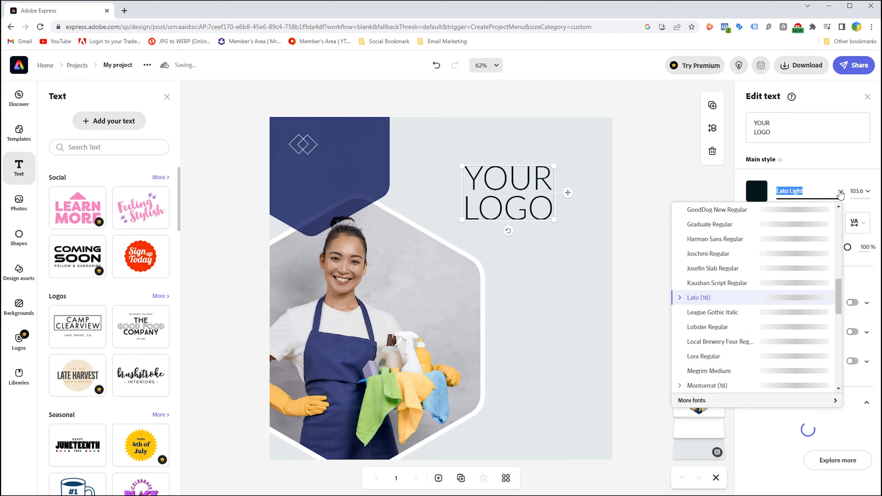
{"action": "left_click", "coordinate": [682, 299]}
{"action": "scroll", "coordinate": [701, 313], "scroll_direction": "down", "scroll_amount": 5}
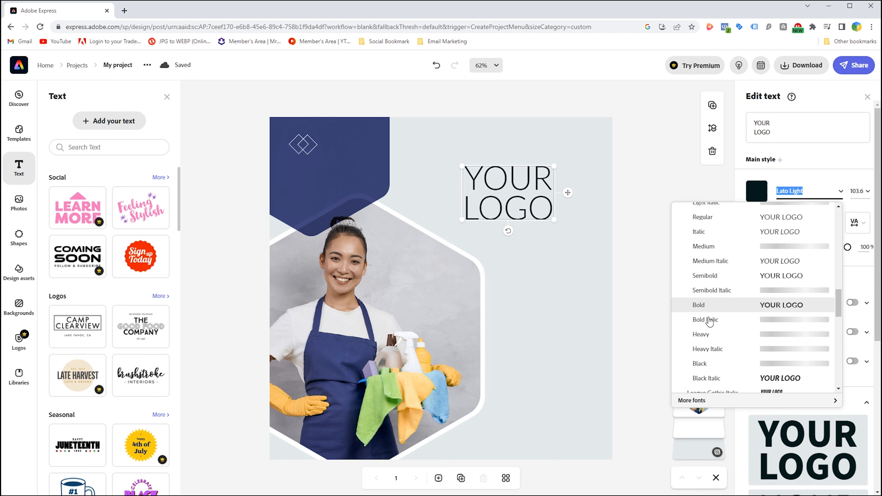
{"action": "left_click", "coordinate": [698, 305]}
- Recolour the "YOUR LOGO" text white, shrink it and place it just beside the overlapping diamonds
{"action": "left_click", "coordinate": [755, 194]}
{"action": "left_click_drag", "start_coordinate": [780, 347], "coordinate": [732, 313]}
{"action": "left_click_drag", "start_coordinate": [530, 201], "coordinate": [345, 152]}
{"action": "left_click", "coordinate": [466, 133]}
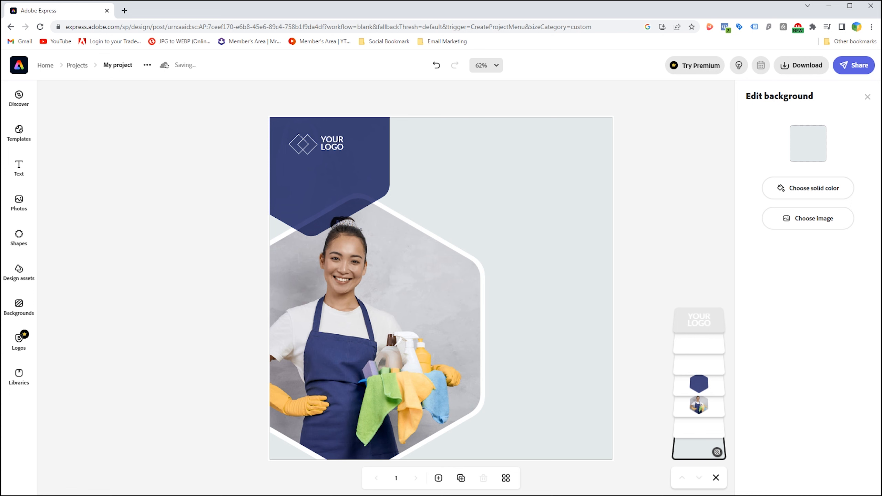
- Insert the hexagonal Facebook icon image and shrink it to a small icon in the design's upper-right area
{"action": "left_click_drag", "start_coordinate": [4, 173], "coordinate": [520, 202]}
{"action": "left_click", "coordinate": [500, 182]}
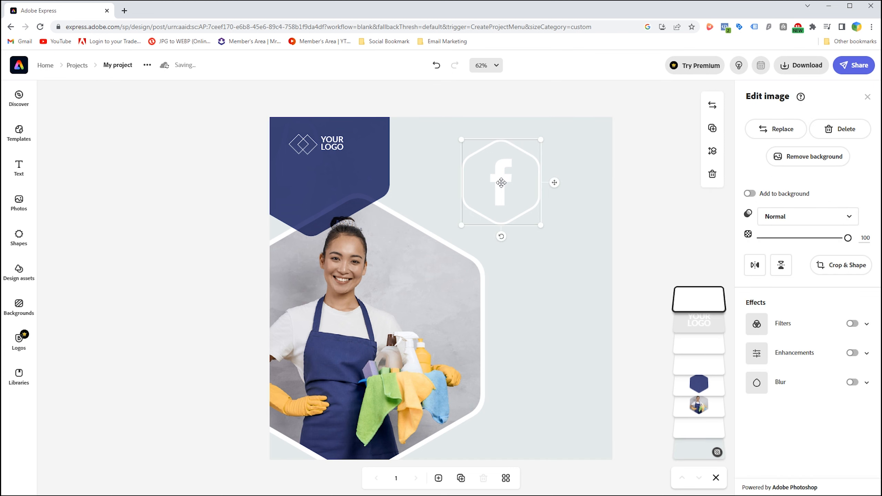
{"action": "left_click_drag", "start_coordinate": [458, 225], "coordinate": [519, 161]}
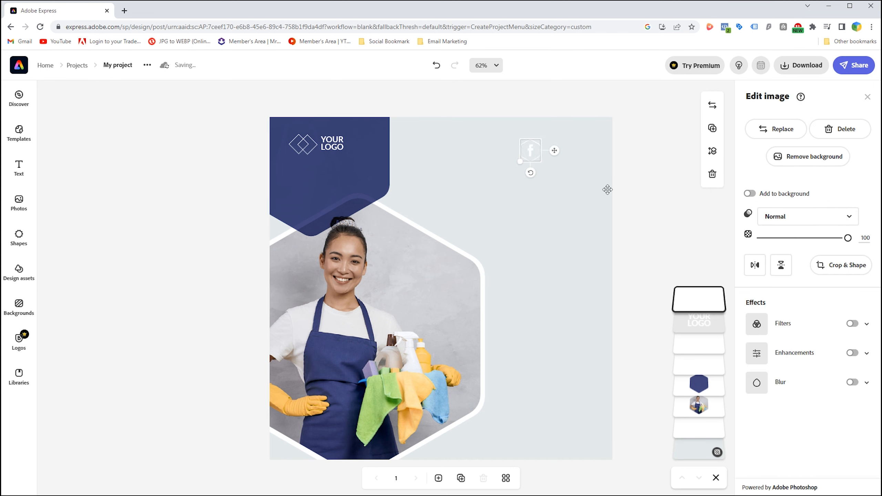
- Apply a Duotone filter to the Facebook icon with highlights sampled from the navy hexagon, then make the icon slightly smaller
{"action": "left_click", "coordinate": [867, 325]}
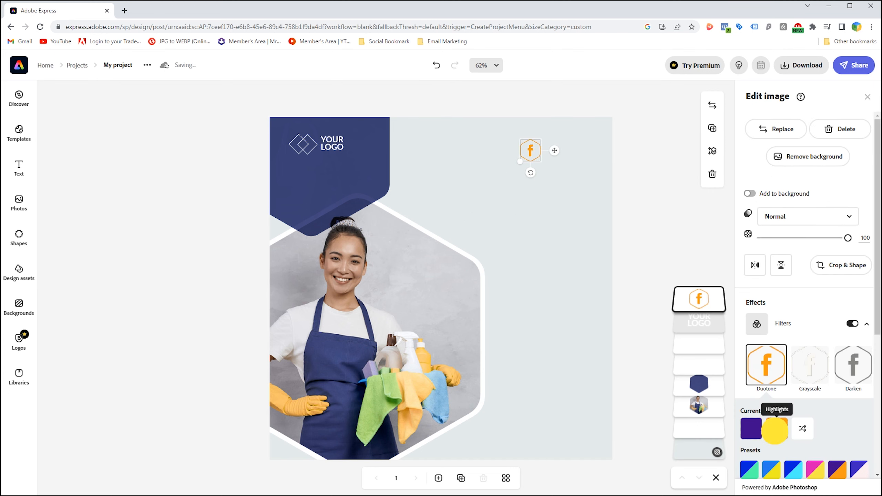
{"action": "left_click", "coordinate": [777, 429]}
{"action": "left_click", "coordinate": [845, 330]}
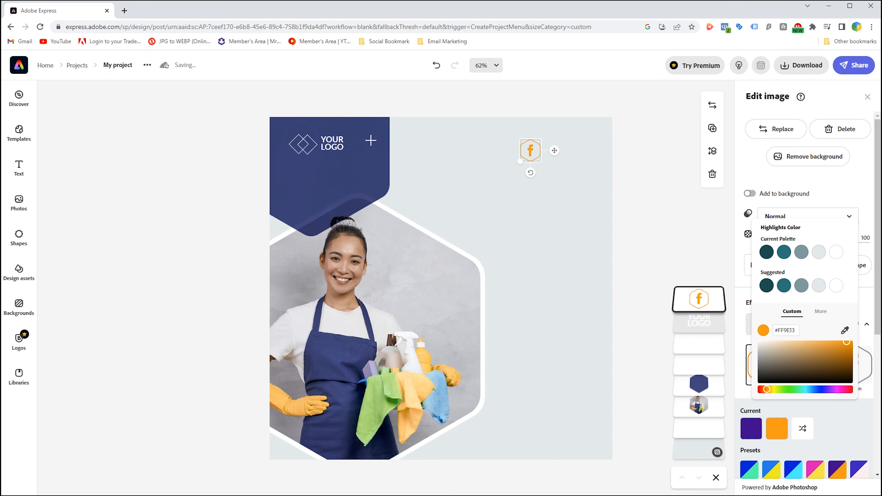
{"action": "left_click", "coordinate": [370, 140]}
{"action": "left_click_drag", "start_coordinate": [523, 158], "coordinate": [538, 146]}
- Add a matching Instagram icon beside the Facebook icon and sample the navy hexagon (#384074) for its Duotone highlights
{"action": "key", "text": "ctrl+v"}
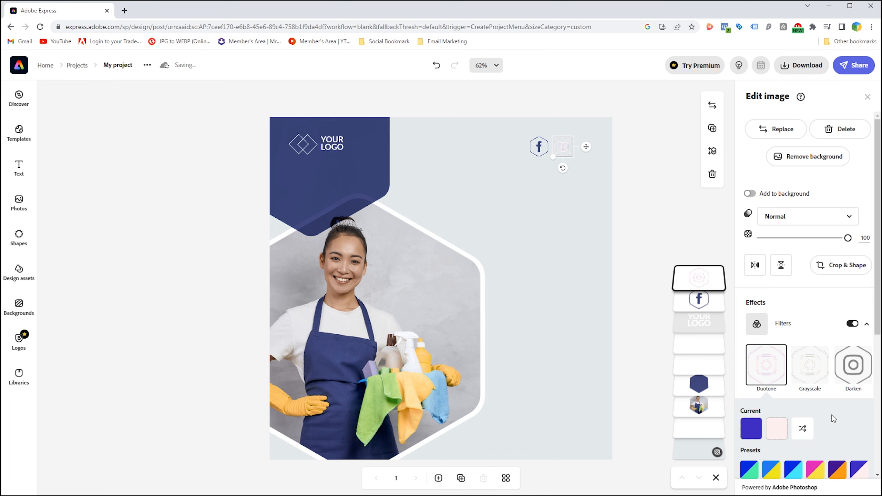
{"action": "left_click", "coordinate": [777, 428]}
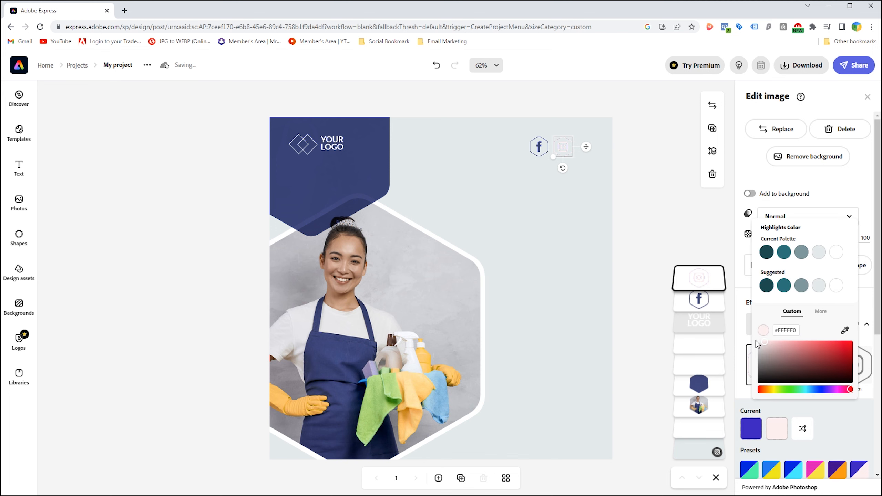
{"action": "left_click", "coordinate": [844, 330]}
{"action": "left_click", "coordinate": [378, 164]}
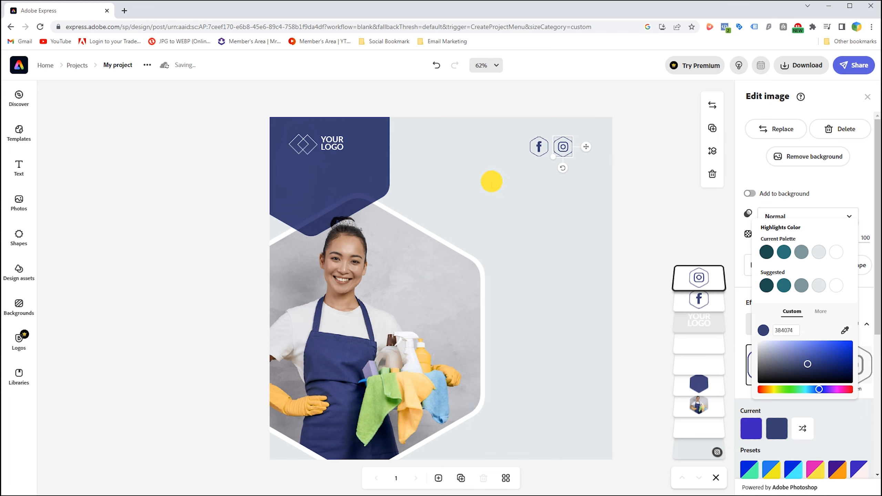
{"action": "left_click", "coordinate": [491, 181]}
- Insert the Twitter icon, shrink it, recolour it navy with a Duotone filter and line it up beside the Instagram icon
{"action": "left_click_drag", "start_coordinate": [8, 133], "coordinate": [499, 163]}
{"action": "left_click", "coordinate": [498, 185]}
{"action": "mouse_move", "coordinate": [458, 235]}
{"action": "left_mouse_down"}
{"action": "mouse_move", "coordinate": [497, 172]}
{"action": "mouse_move", "coordinate": [522, 159]}
{"action": "mouse_move", "coordinate": [510, 147]}
{"action": "mouse_move", "coordinate": [584, 146]}
{"action": "left_mouse_up"}
{"action": "left_click", "coordinate": [852, 324]}
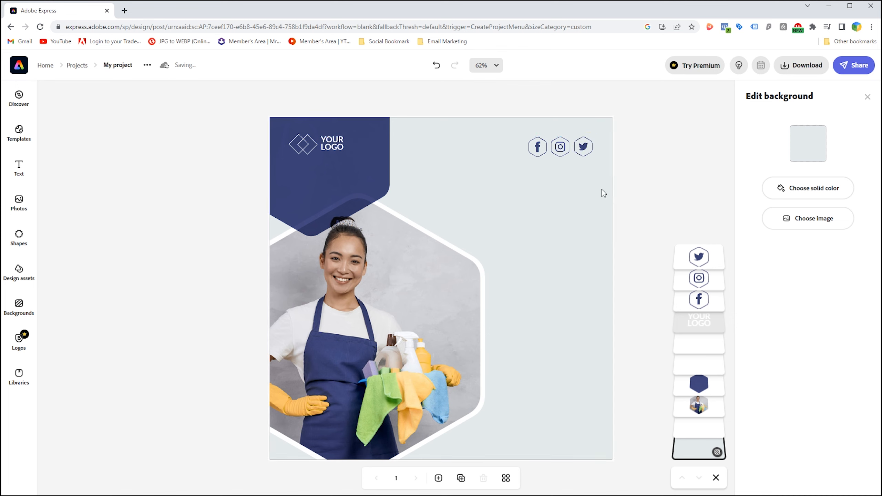
{"action": "left_click", "coordinate": [698, 181]}
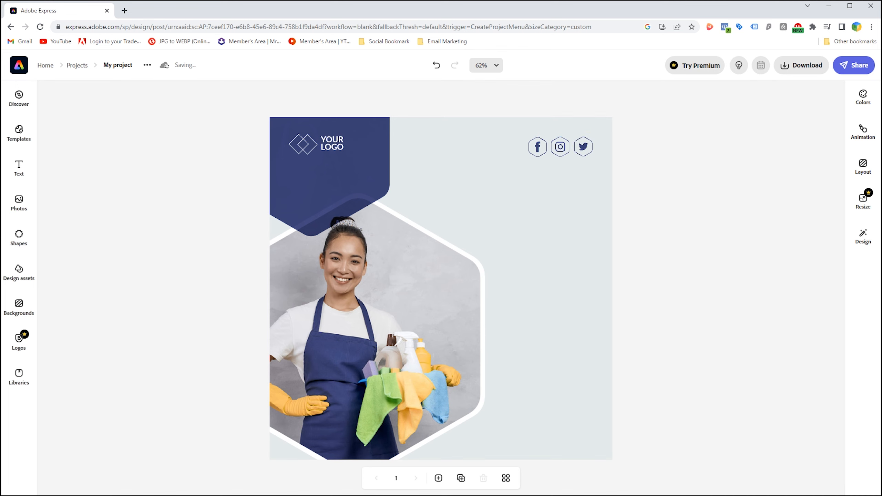
- Add a text box on the design's right side reading "BEST" and "CLEARNING" on two lines
{"action": "left_click", "coordinate": [19, 167]}
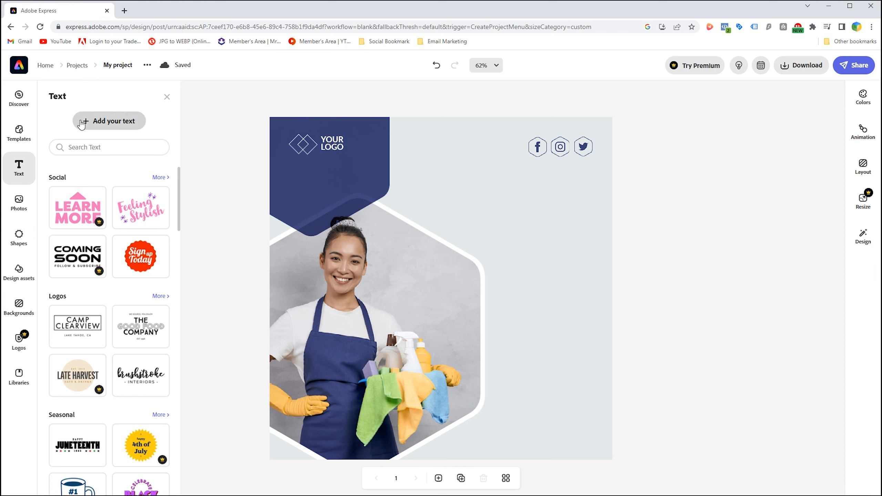
{"action": "key", "text": "t"}
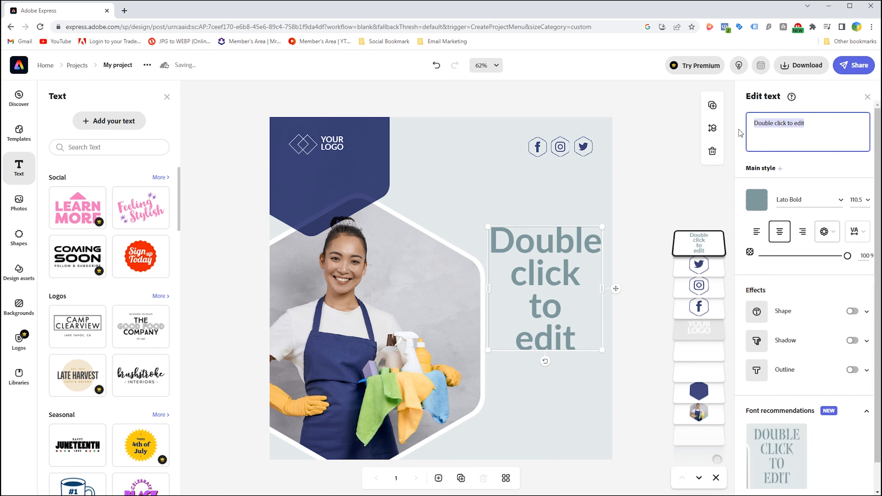
{"action": "type", "text": "b"}
{"action": "key", "text": "BackSpace"}
{"action": "type", "text": "BEST"}
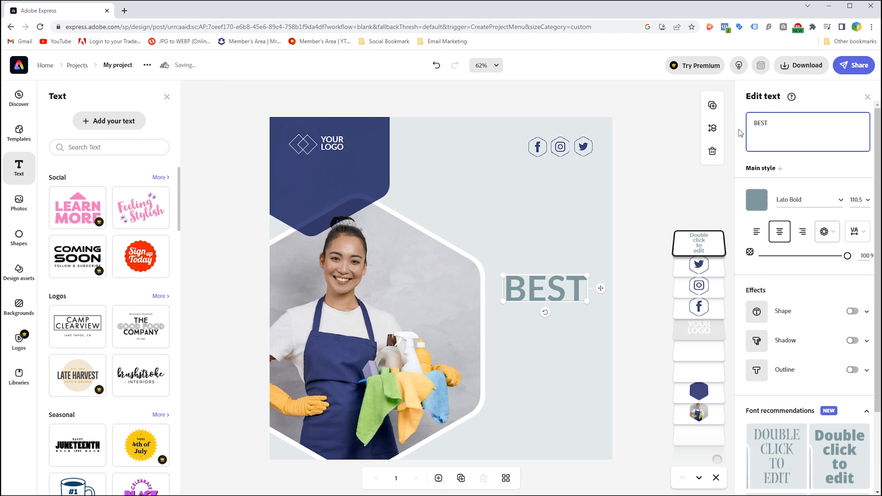
{"action": "key", "text": "Return"}
{"action": "type", "text": "CLEARNING"}
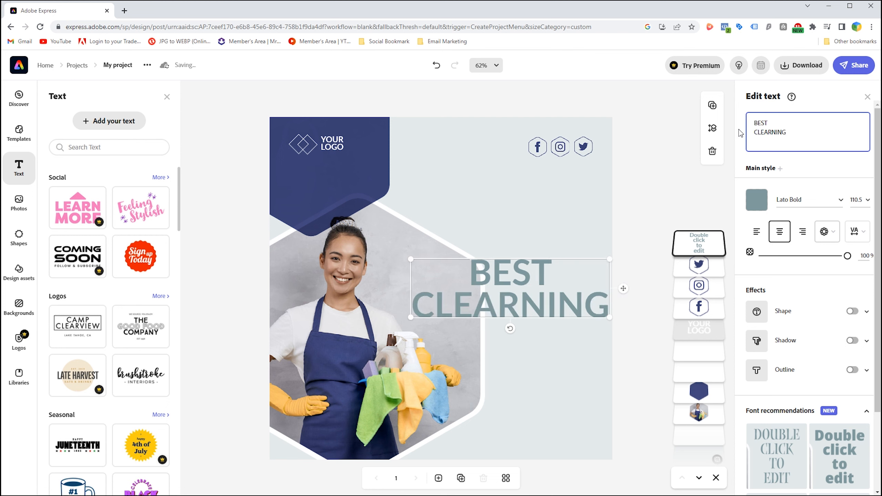
- Recolour the headline text navy (#384074) by sampling the navy hexagon
{"action": "double_click", "coordinate": [501, 304]}
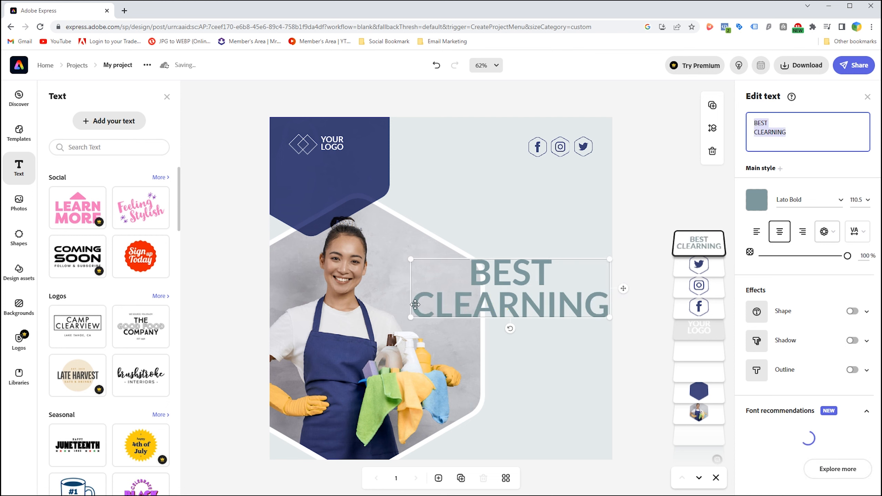
{"action": "left_click", "coordinate": [756, 200]}
{"action": "left_click", "coordinate": [847, 317]}
{"action": "left_click", "coordinate": [358, 167]}
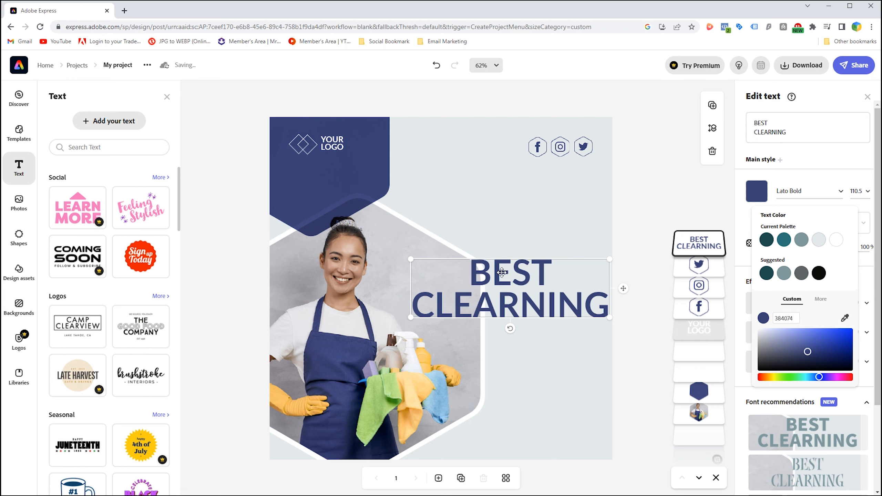
{"action": "left_click", "coordinate": [541, 308]}
- Delete the headline's second line, then shrink "BEST" to size 85.3 and place it below the social icons
{"action": "double_click", "coordinate": [781, 132]}
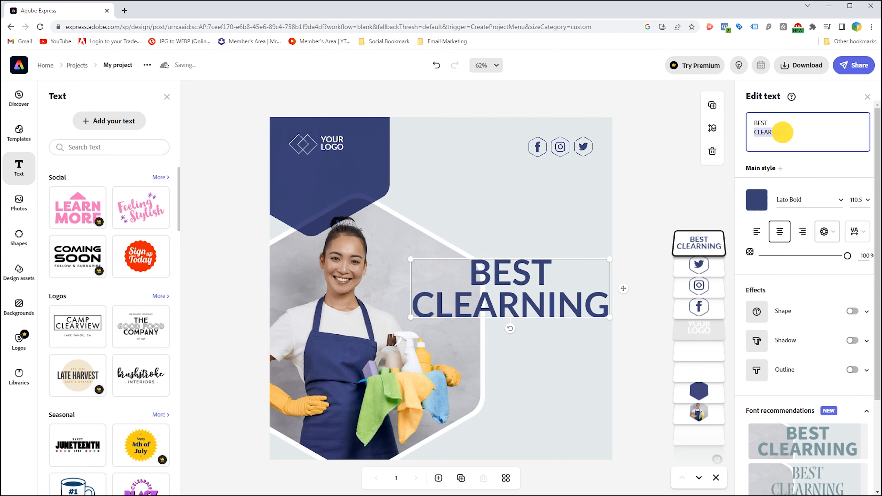
{"action": "key", "text": "BackSpace"}
{"action": "left_click", "coordinate": [538, 221]}
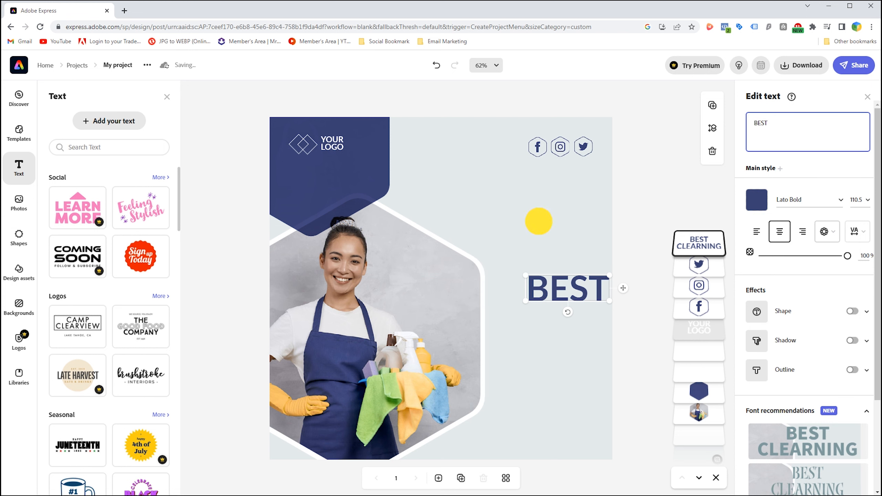
- Duplicate "BEST" directly below, change the copy to "CLEANING" and align its right edge with "BEST"
{"action": "left_click_drag", "start_coordinate": [540, 224], "coordinate": [554, 240]}
{"action": "left_click", "coordinate": [782, 130]}
{"action": "type", "text": "CLEANING"}
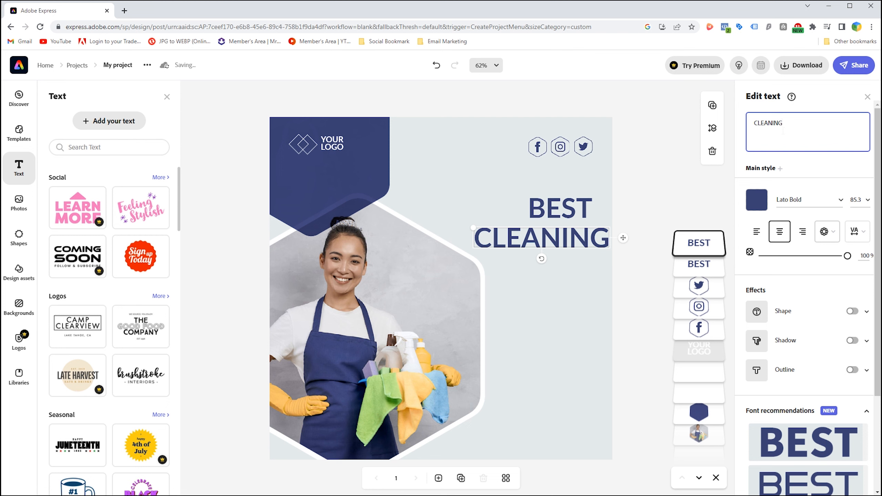
{"action": "left_click", "coordinate": [551, 234]}
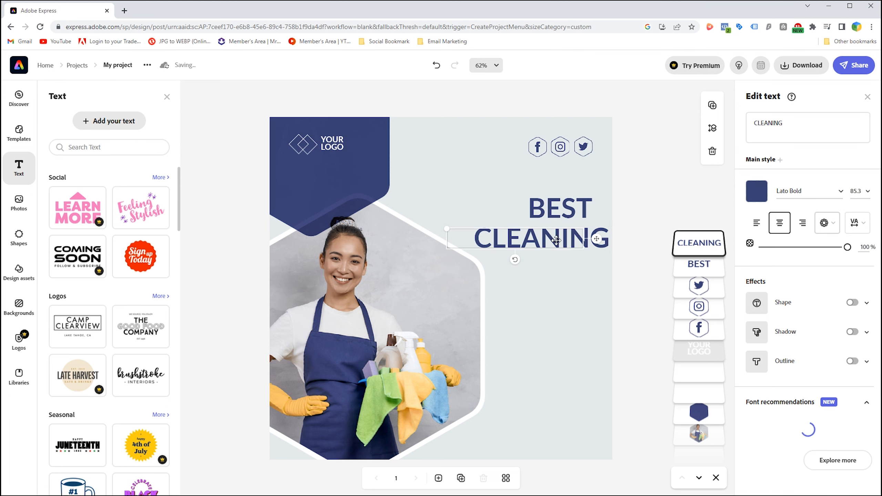
{"action": "mouse_move", "coordinate": [553, 238]}
{"action": "left_mouse_down"}
{"action": "mouse_move", "coordinate": [567, 236]}
{"action": "mouse_move", "coordinate": [560, 238]}
{"action": "left_mouse_up"}
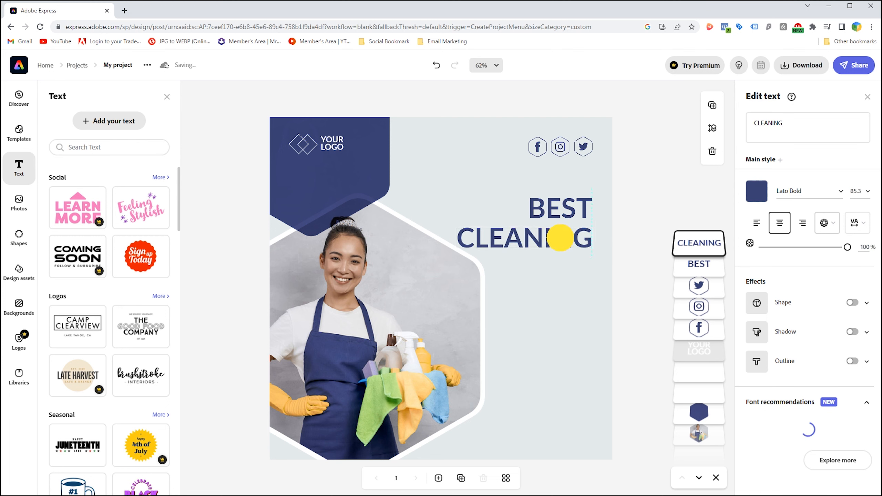
- Recolour "CLEANING" teal (#207178) from the current palette
{"action": "left_click", "coordinate": [761, 200]}
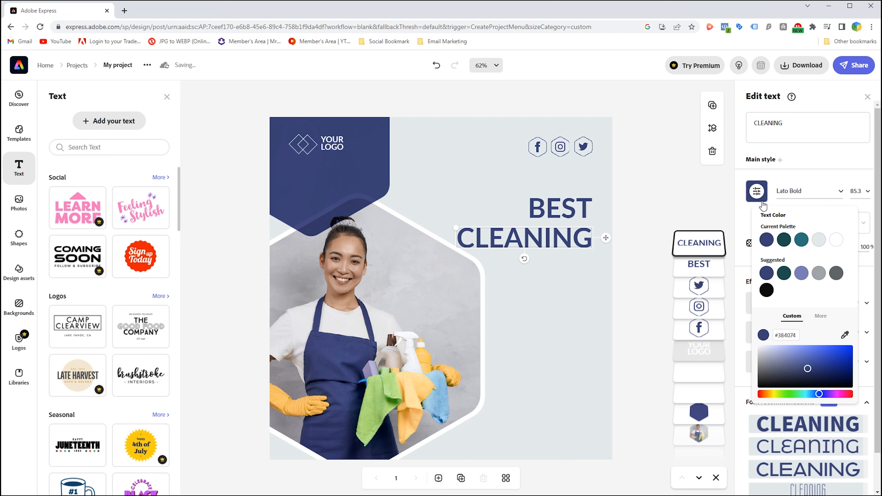
{"action": "left_click", "coordinate": [783, 273]}
{"action": "left_click", "coordinate": [799, 240]}
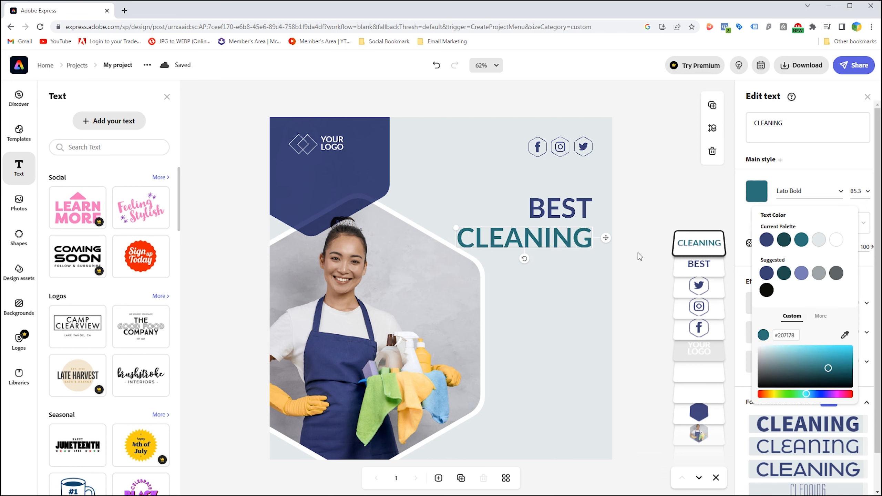
- Place a copy of "BEST" below "CLEANING", change it to "SERVICES" and align its right edge with the other lines
{"action": "left_click_drag", "start_coordinate": [556, 244], "coordinate": [556, 263]}
{"action": "left_click_drag", "start_coordinate": [557, 211], "coordinate": [555, 266]}
{"action": "double_click", "coordinate": [774, 120]}
{"action": "type", "text": "SERVICES"}
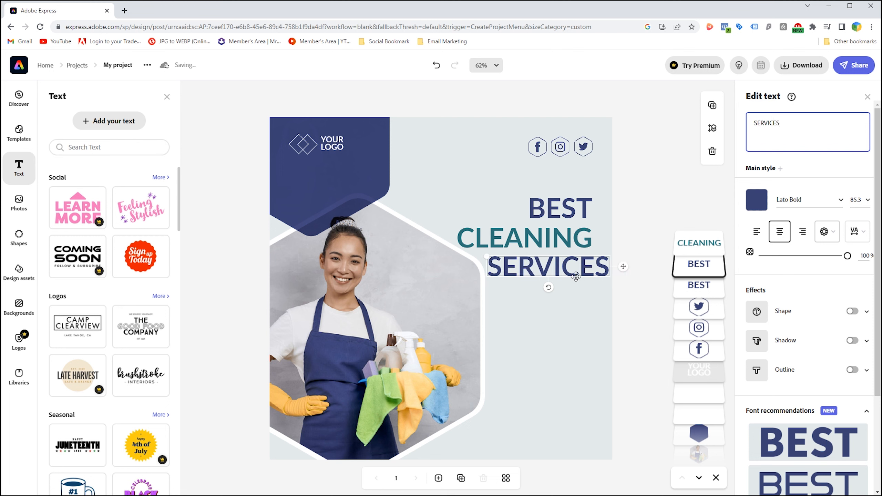
{"action": "mouse_move", "coordinate": [575, 277]}
{"action": "left_mouse_down"}
{"action": "mouse_move", "coordinate": [543, 274]}
{"action": "mouse_move", "coordinate": [560, 272]}
{"action": "left_mouse_up"}
- Select all three headline lines, shrink them together and position the block below the social icons along the right margin
{"action": "left_click", "coordinate": [537, 238], "text": "shift"}
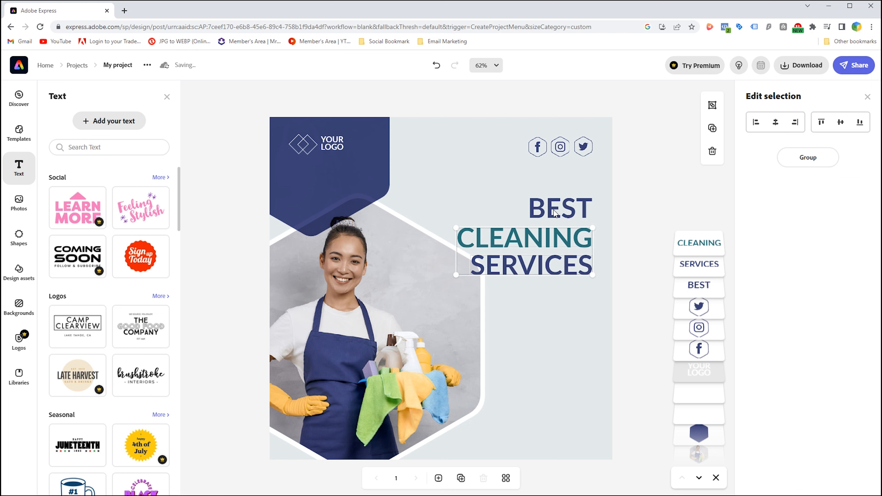
{"action": "left_click", "coordinate": [471, 205], "text": "shift"}
{"action": "left_click_drag", "start_coordinate": [471, 205], "coordinate": [496, 212]}
{"action": "left_click_drag", "start_coordinate": [557, 249], "coordinate": [558, 237]}
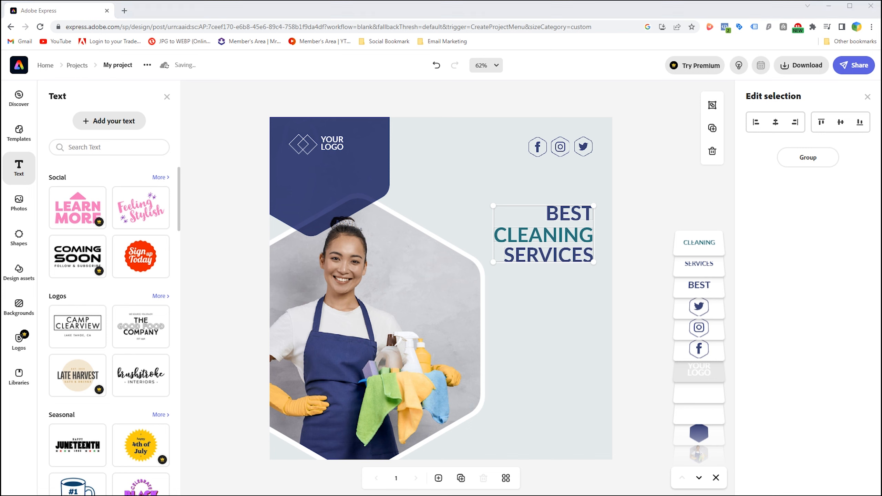
- Add a new text box below the headline and set its font to Lato Regular
{"action": "left_click", "coordinate": [99, 126]}
{"action": "left_click", "coordinate": [809, 191]}
{"action": "left_click", "coordinate": [715, 358]}
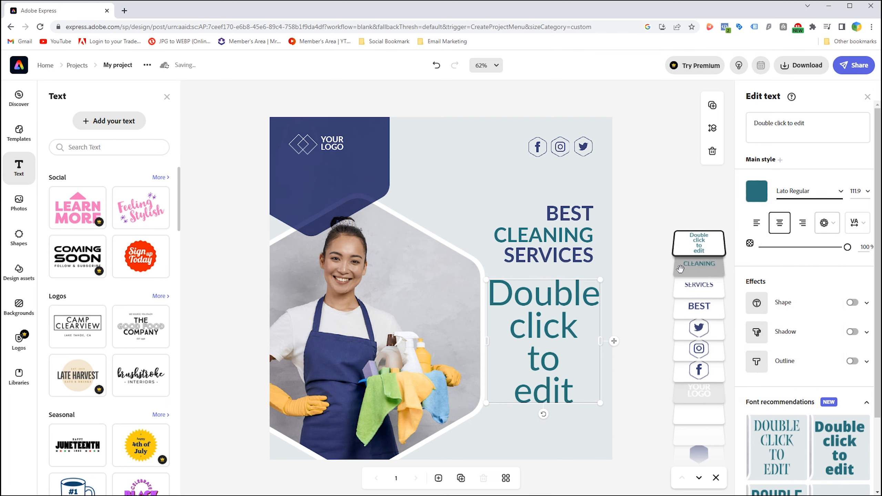
- Replace the new text box's placeholder with the Lorem Ipsum paragraph ending "ever since the 1500s," and recolour it dark grey
{"action": "triple_click", "coordinate": [774, 124]}
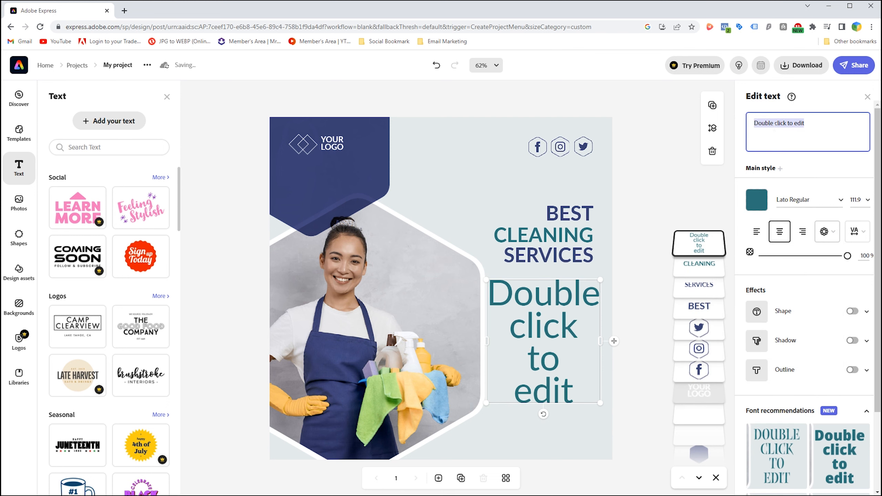
{"action": "type", "text": "Lorem Ipsum is simply dummy text of the printing and typesetting industry. Lorem Ipsum has been the industry's standard dummy text ever since the 1500s,"}
{"action": "left_click", "coordinate": [750, 217]}
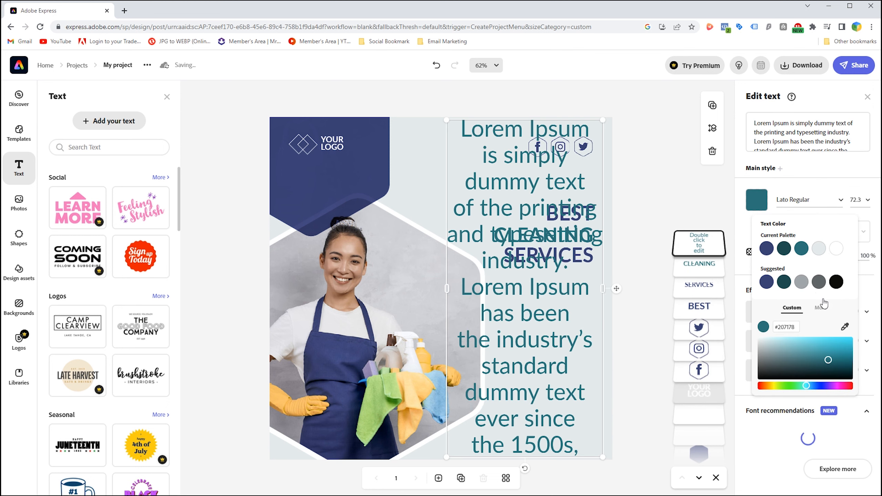
{"action": "left_click", "coordinate": [819, 283]}
{"action": "left_click", "coordinate": [818, 191]}
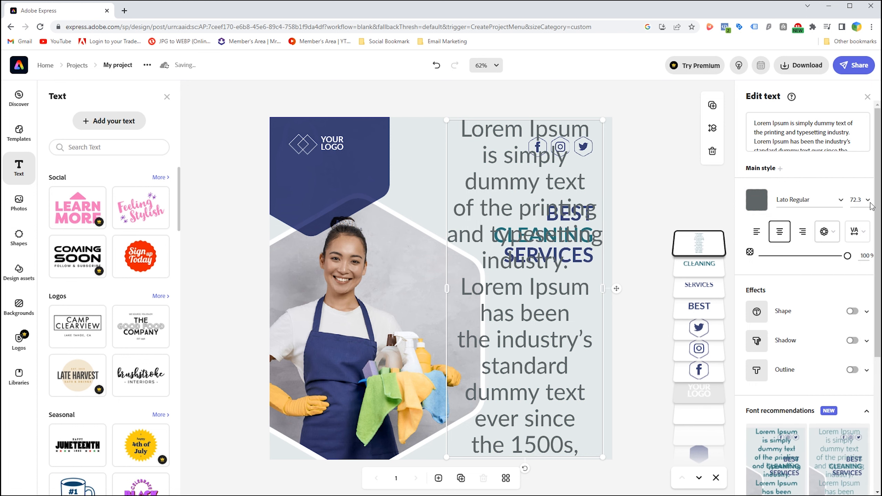
- Set the paragraph's text size to 18 and position it below "SERVICES" along the right margin
{"action": "left_click", "coordinate": [868, 200]}
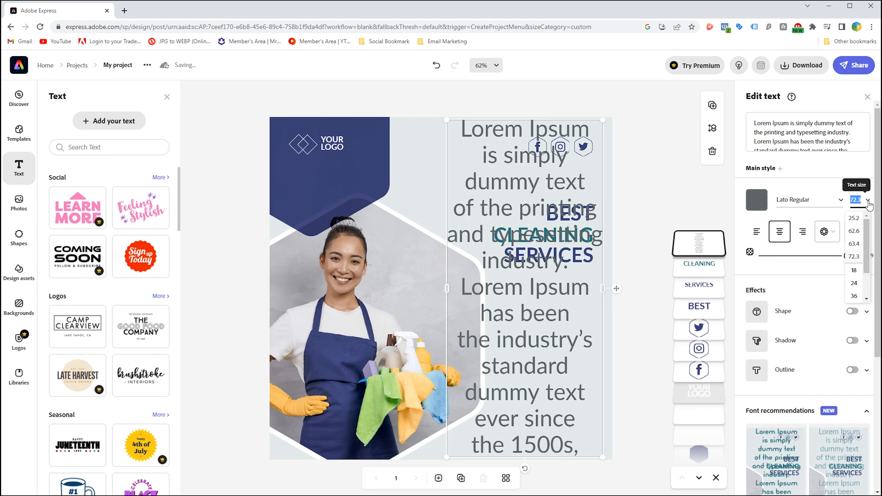
{"action": "left_click", "coordinate": [853, 270]}
{"action": "left_click_drag", "start_coordinate": [516, 283], "coordinate": [595, 290]}
{"action": "left_click_drag", "start_coordinate": [518, 292], "coordinate": [530, 287]}
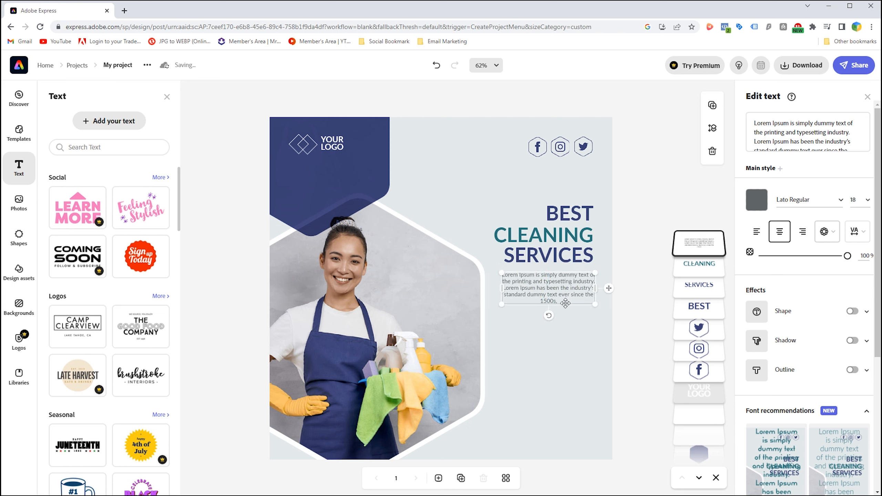
{"action": "left_click_drag", "start_coordinate": [564, 293], "coordinate": [568, 291]}
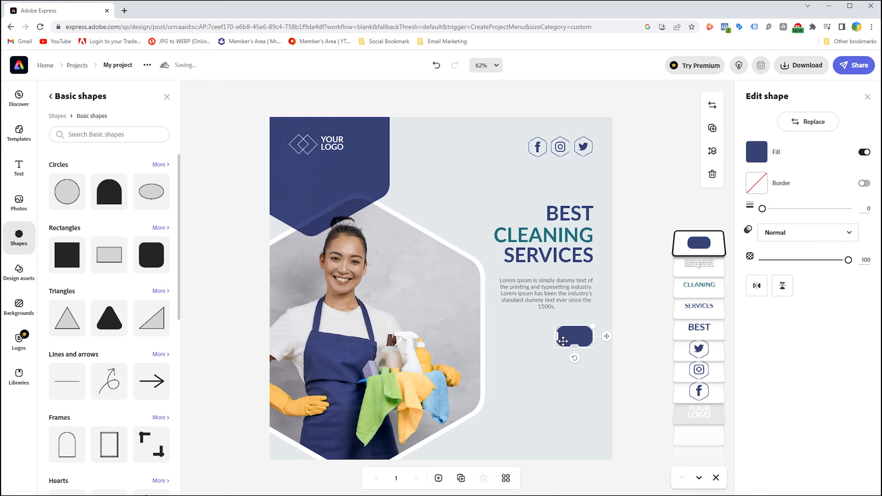
- Stretch the navy rounded rectangle leftwards into a button shape and place a copy of "BEST" below it
{"action": "left_click_drag", "start_coordinate": [557, 336], "coordinate": [530, 334]}
{"action": "left_click", "coordinate": [556, 235]}
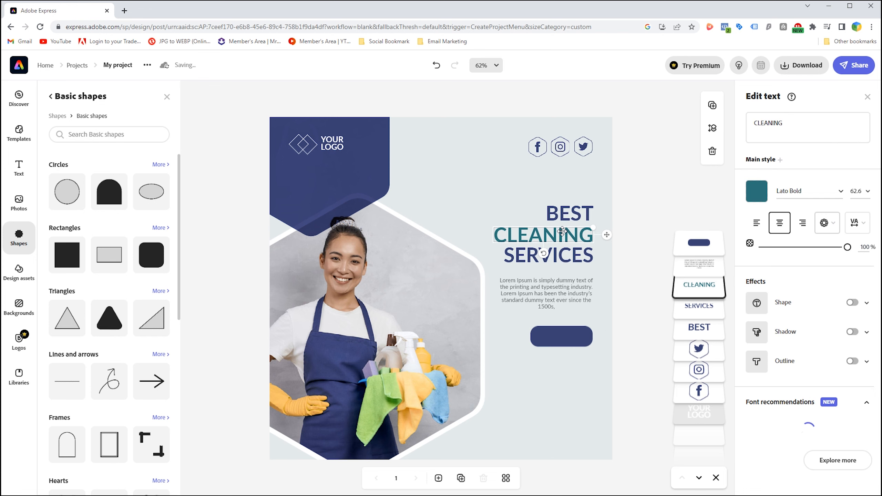
{"action": "left_click", "coordinate": [571, 213], "text": "shift"}
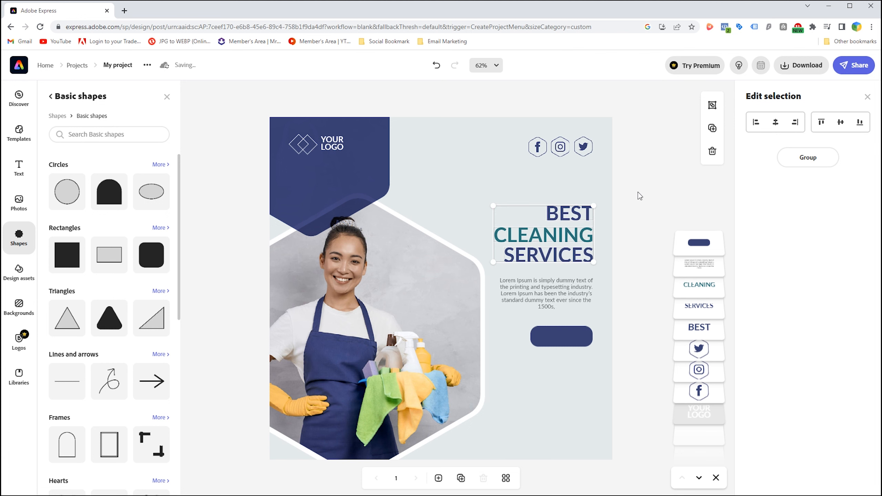
{"action": "left_click", "coordinate": [638, 192]}
{"action": "left_click", "coordinate": [584, 215]}
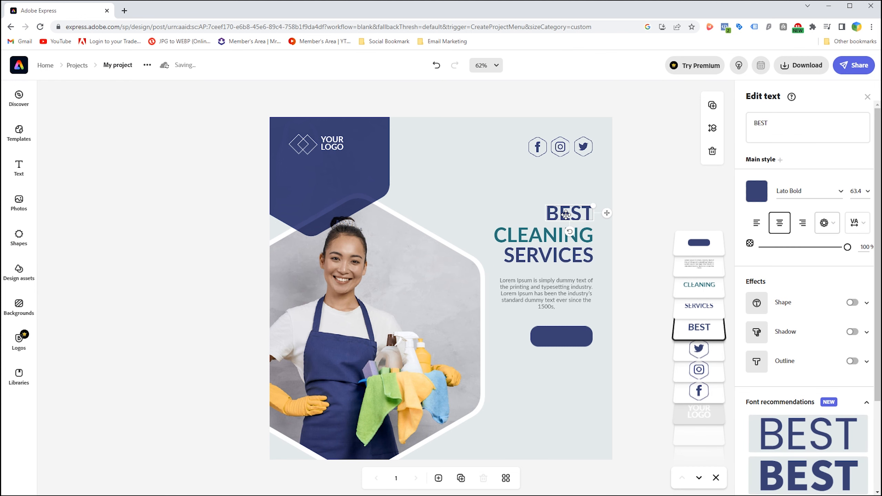
{"action": "left_click_drag", "start_coordinate": [566, 214], "coordinate": [558, 369]}
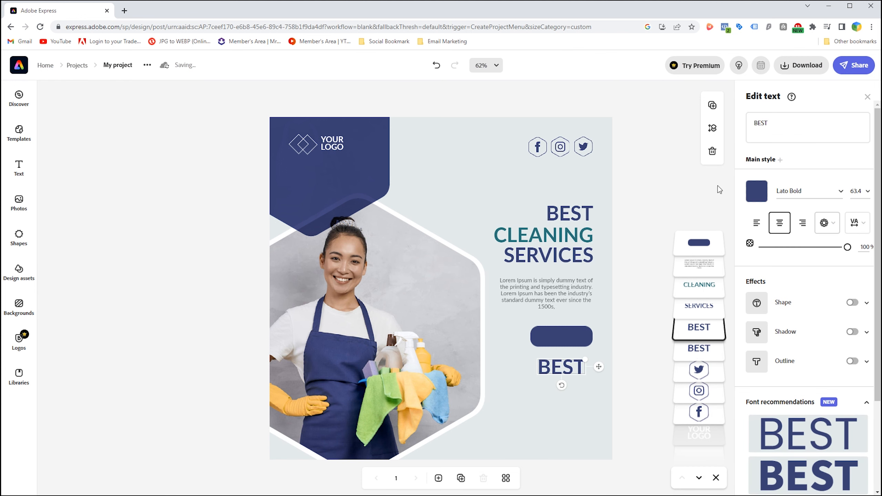
- Recolour the copied "BEST" white and place it in front of the navy button
{"action": "left_click", "coordinate": [756, 190]}
{"action": "left_click", "coordinate": [836, 239]}
{"action": "left_click_drag", "start_coordinate": [698, 328], "coordinate": [699, 243]}
{"action": "left_click_drag", "start_coordinate": [562, 367], "coordinate": [560, 337]}
- Change the button text to "LEARN MORE", set its size to 25.2 and centre it on the button
{"action": "double_click", "coordinate": [761, 123]}
{"action": "type", "text": "LEARN MORE"}
{"action": "left_click", "coordinate": [868, 192]}
{"action": "left_click", "coordinate": [855, 261]}
{"action": "mouse_move", "coordinate": [570, 335]}
{"action": "left_mouse_down"}
{"action": "mouse_move", "coordinate": [590, 335]}
{"action": "mouse_move", "coordinate": [564, 337]}
{"action": "left_mouse_up"}
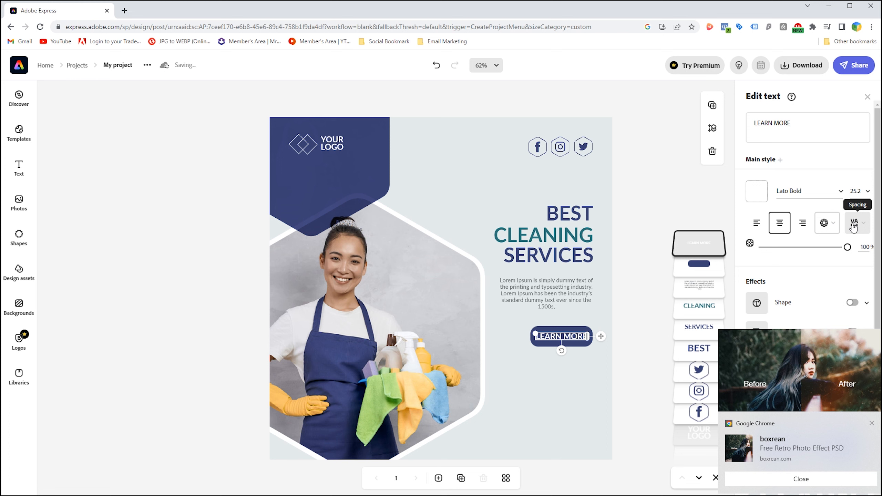
- Widen the navy button slightly to the left to give "LEARN MORE" more side margin
{"action": "left_click", "coordinate": [583, 363]}
{"action": "left_click", "coordinate": [541, 343]}
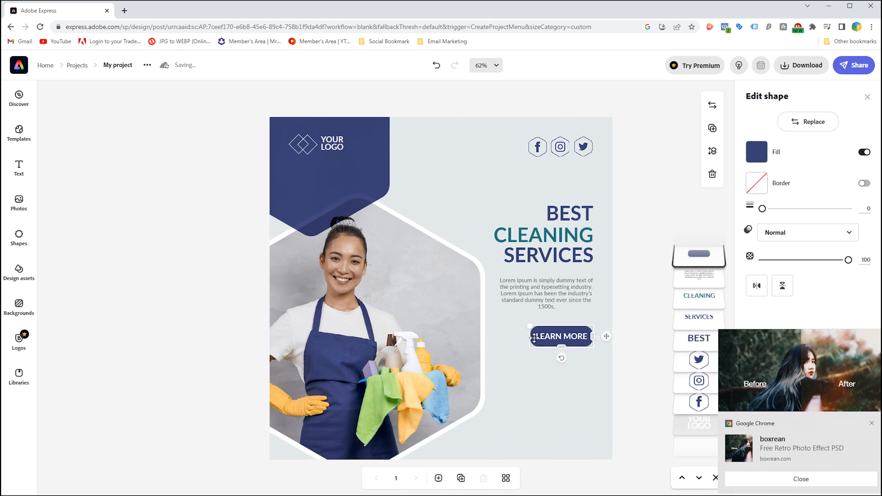
{"action": "left_click_drag", "start_coordinate": [541, 345], "coordinate": [541, 345]}
- Search the shapes for "PHONE", add the filled round phone icon and place it near the design's lower-right corner
{"action": "left_click", "coordinate": [19, 238]}
{"action": "left_click", "coordinate": [109, 119]}
{"action": "type", "text": "PHONE"}
{"action": "key", "text": "Return"}
{"action": "left_click", "coordinate": [152, 251]}
{"action": "left_click_drag", "start_coordinate": [559, 421], "coordinate": [582, 416]}
- Recolour the "LEARN MORE" button and the phone icon teal from the current palette
{"action": "left_click", "coordinate": [557, 337]}
{"action": "left_click", "coordinate": [755, 153]}
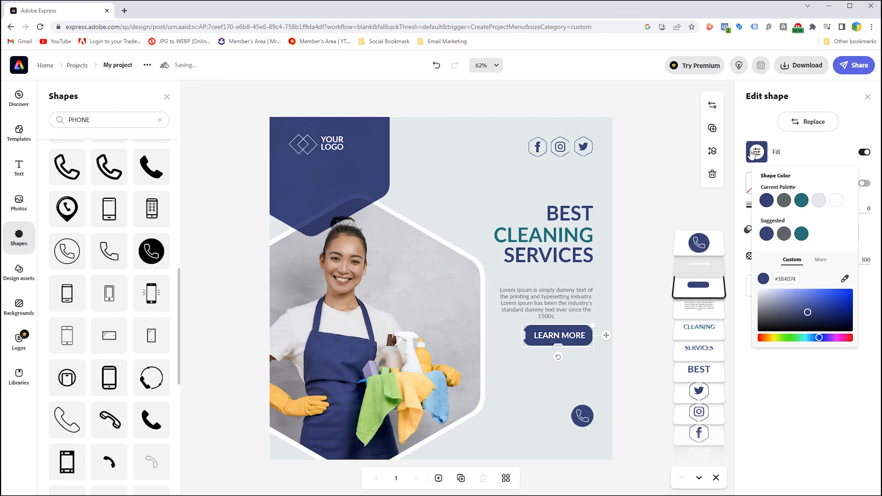
{"action": "left_click", "coordinate": [801, 201]}
{"action": "left_click", "coordinate": [565, 408]}
{"action": "left_click", "coordinate": [582, 415]}
{"action": "left_click", "coordinate": [755, 153]}
{"action": "left_click", "coordinate": [801, 201]}
- Place a copy of "SERVICES" beside the phone icon and change its text to "find out more"
{"action": "left_click", "coordinate": [548, 255]}
{"action": "left_click_drag", "start_coordinate": [548, 255], "coordinate": [545, 414]}
{"action": "type", "text": "find out more"}
- Set "find out more" to grey Lato Regular at size 25.2 and move it left of the phone icon
{"action": "left_click", "coordinate": [837, 191]}
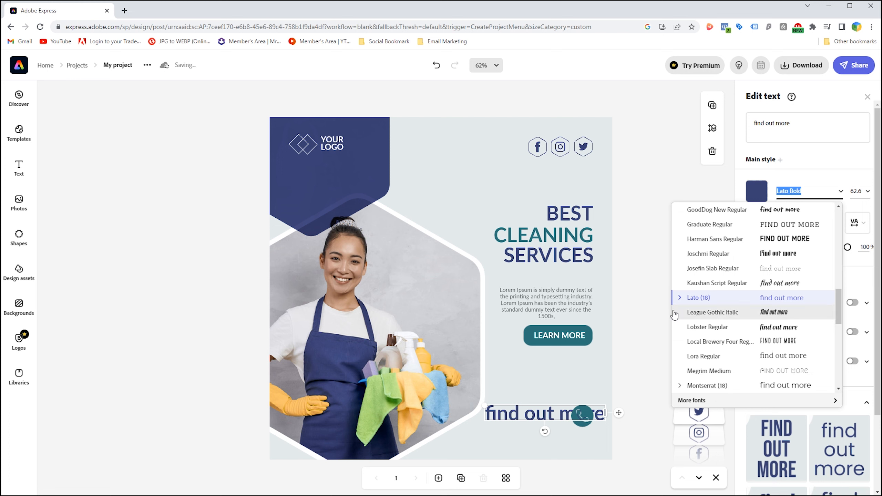
{"action": "left_click", "coordinate": [678, 299]}
{"action": "scroll", "coordinate": [743, 365], "scroll_direction": "down", "scroll_amount": 3}
{"action": "left_click", "coordinate": [720, 326]}
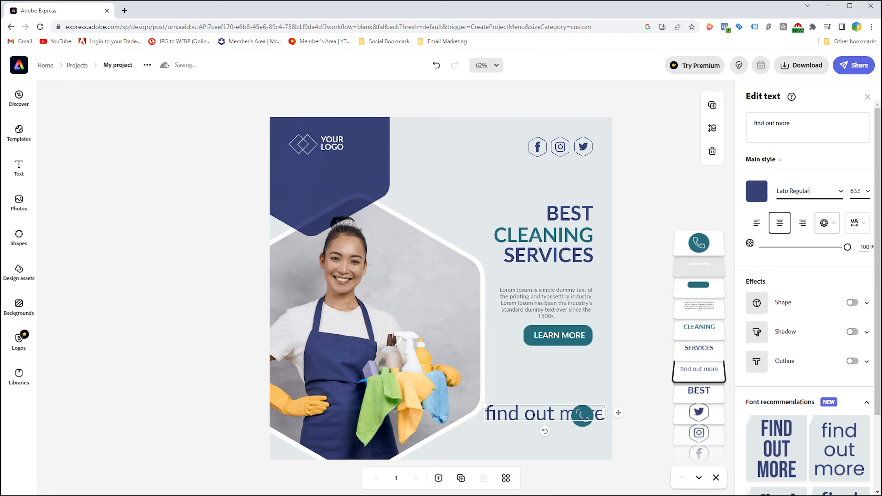
{"action": "left_click", "coordinate": [855, 191]}
{"action": "left_click", "coordinate": [853, 222]}
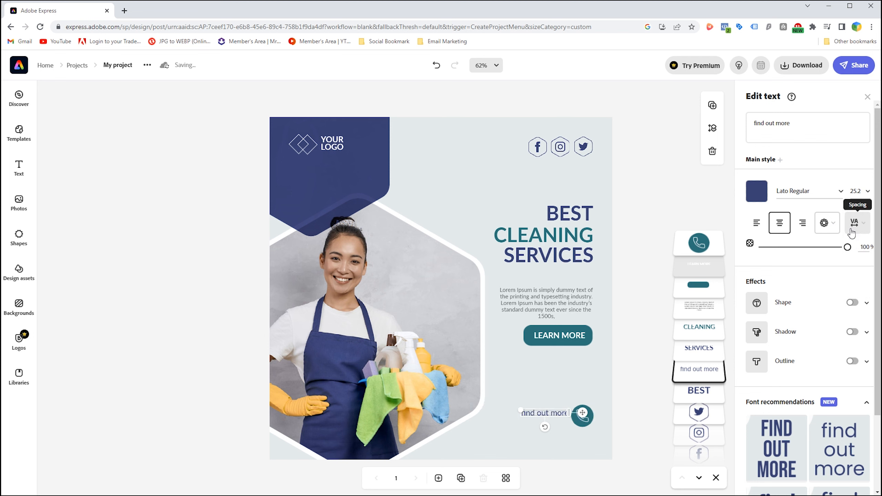
{"action": "mouse_move", "coordinate": [537, 413]}
{"action": "left_mouse_down"}
{"action": "mouse_move", "coordinate": [520, 412]}
{"action": "mouse_move", "coordinate": [535, 405]}
{"action": "mouse_move", "coordinate": [517, 408]}
{"action": "mouse_move", "coordinate": [528, 415]}
{"action": "mouse_move", "coordinate": [500, 408]}
{"action": "mouse_move", "coordinate": [527, 410]}
{"action": "mouse_move", "coordinate": [534, 424]}
{"action": "mouse_move", "coordinate": [585, 419]}
{"action": "mouse_move", "coordinate": [534, 418]}
{"action": "left_mouse_up"}
{"action": "left_click", "coordinate": [756, 191]}
- Duplicate "find out more" and replace the copy's text with the contact phone number
{"action": "left_click", "coordinate": [712, 106]}
{"action": "triple_click", "coordinate": [771, 124]}
{"action": "type", "text": "+123 456 789"}
- Style the phone number in a bold Lato weight and navy, directly below "find out more"
{"action": "left_click", "coordinate": [837, 192]}
{"action": "left_click", "coordinate": [680, 298]}
{"action": "left_click", "coordinate": [715, 341]}
{"action": "left_click", "coordinate": [756, 191]}
{"action": "left_click", "coordinate": [646, 382]}
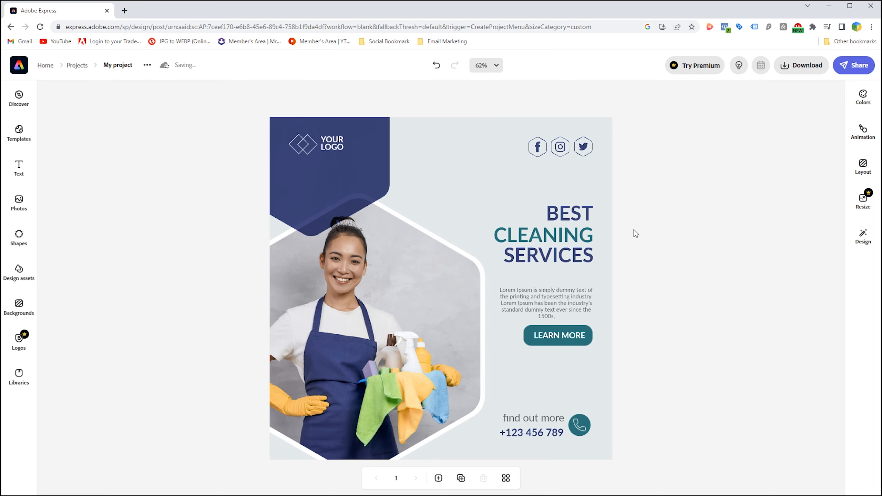